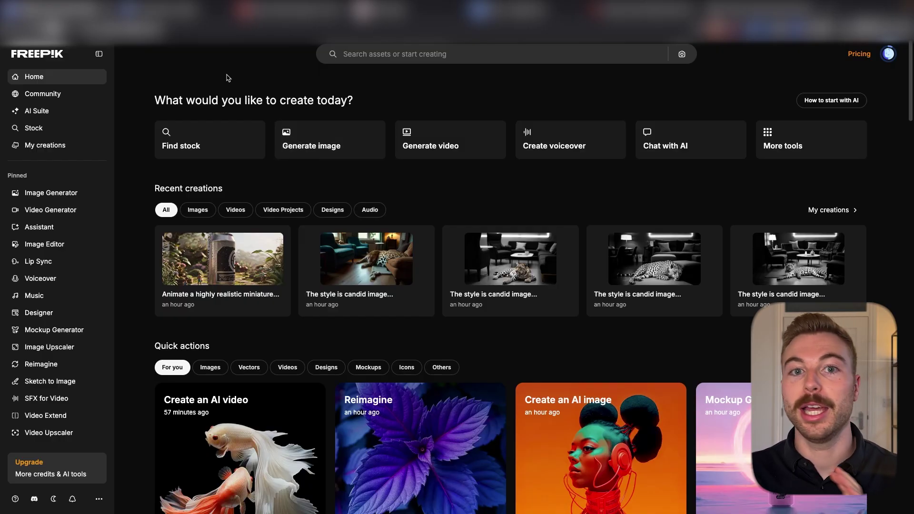
Step: Open the Community gallery and browse its Image feed
click(52, 94)
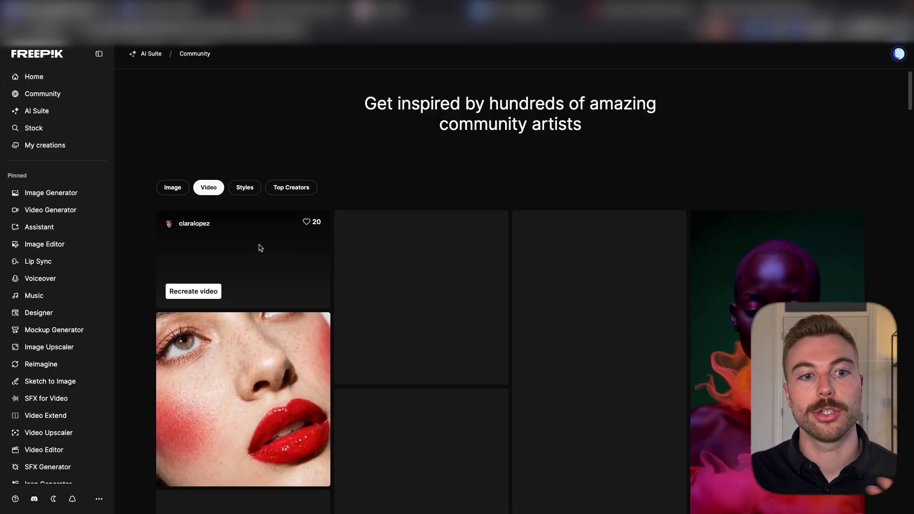
scroll(340, 123, down, 1)
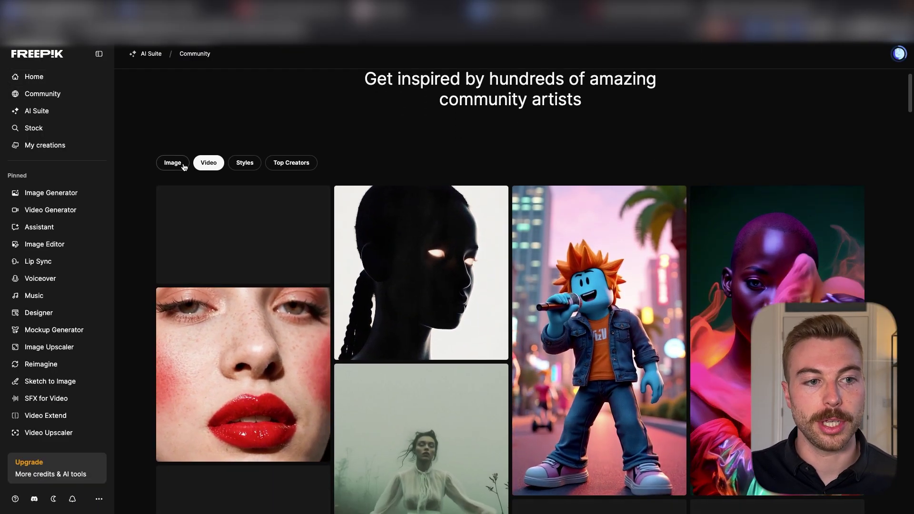
click(181, 163)
scroll(612, 212, down, 3)
scroll(613, 211, down, 5)
scroll(611, 211, down, 1)
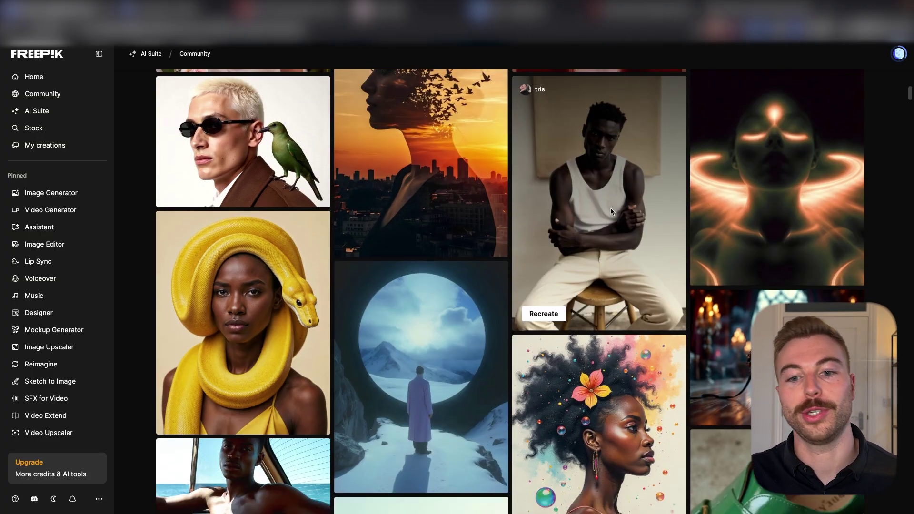
Step: Reuse a portrait's prompt via Recreate > Prompt, then return to the feed
click(552, 299)
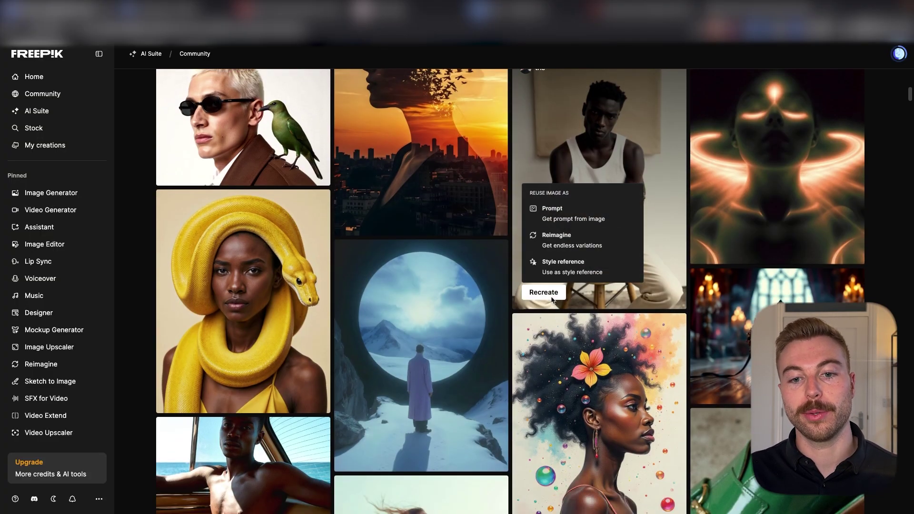
click(558, 219)
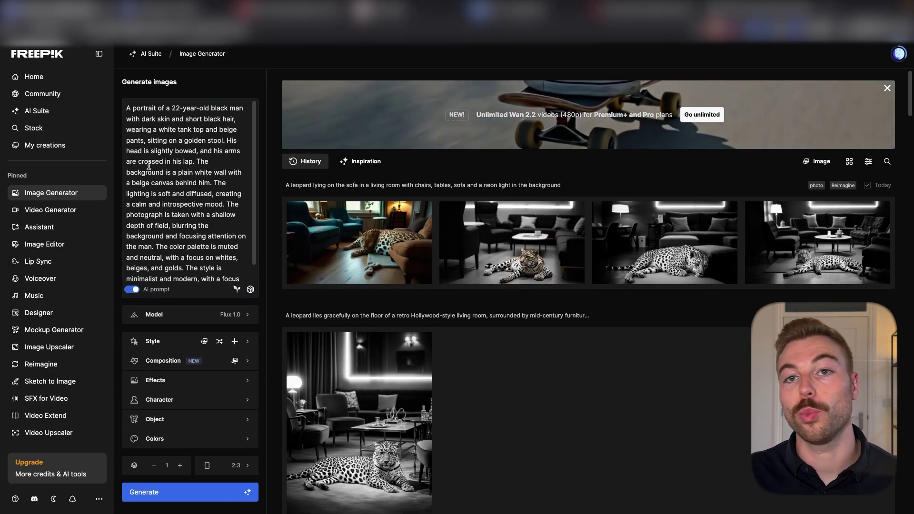
key(alt+Left)
Step: Scroll further through the image feed and switch to the Styles collections
scroll(428, 257, down, 13)
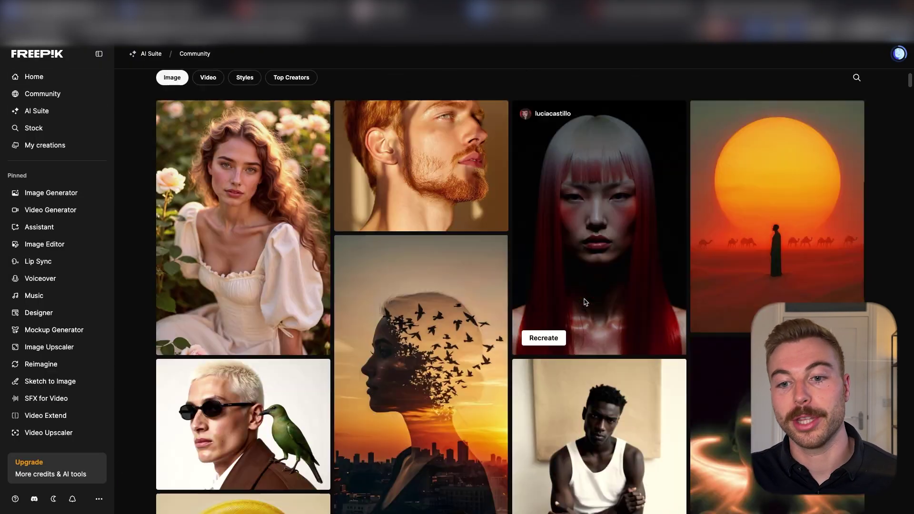
scroll(585, 302, down, 8)
scroll(585, 302, down, 9)
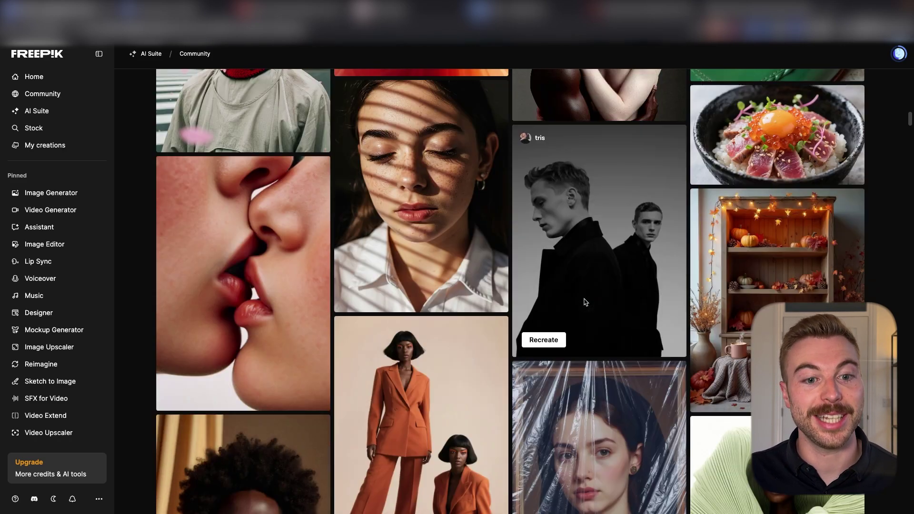
scroll(585, 302, down, 4)
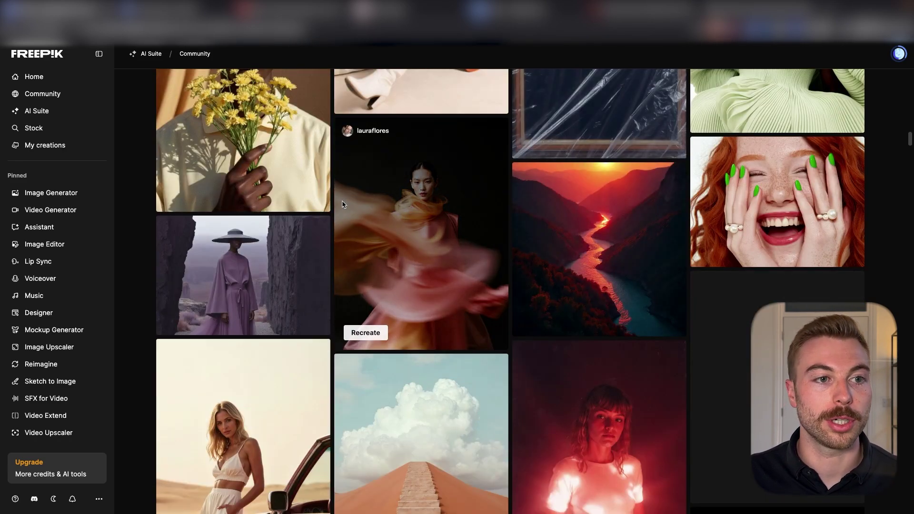
scroll(260, 186, up, 20)
click(247, 193)
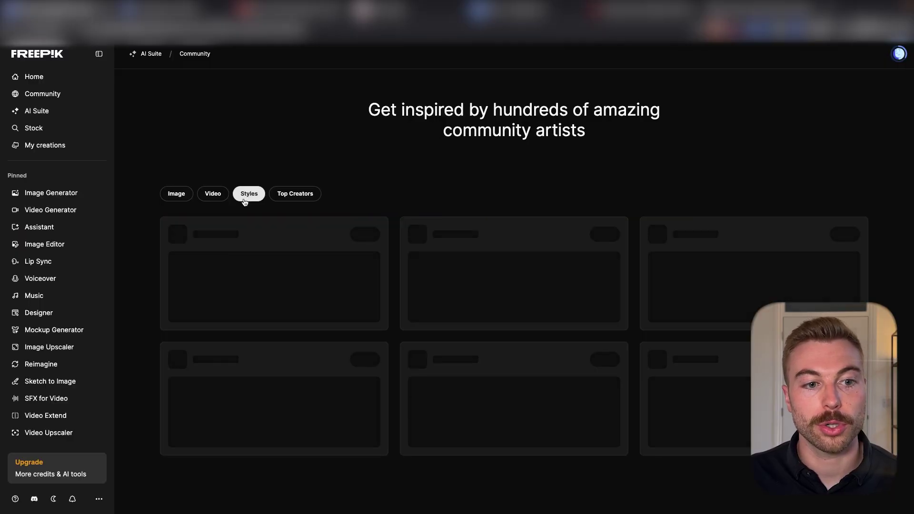
Step: Show the Top Creators list and scroll through the featured artists' profiles
click(309, 189)
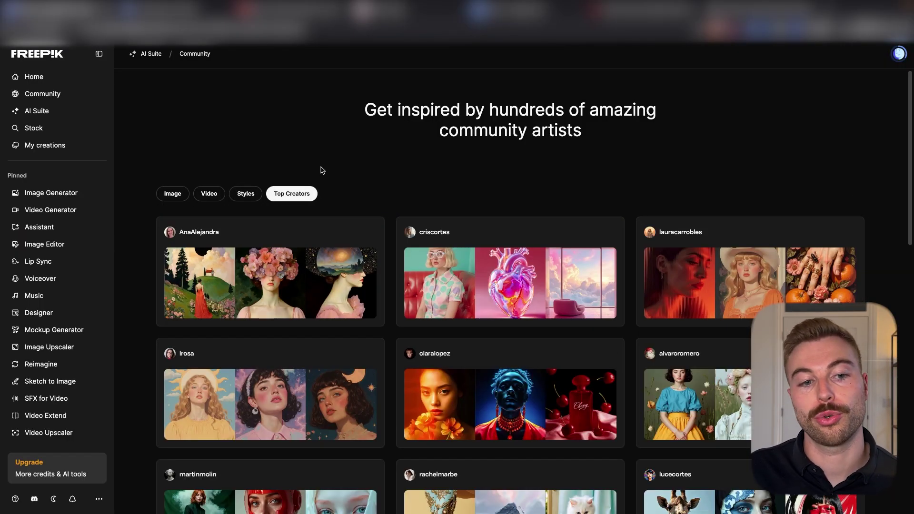
scroll(322, 170, down, 2)
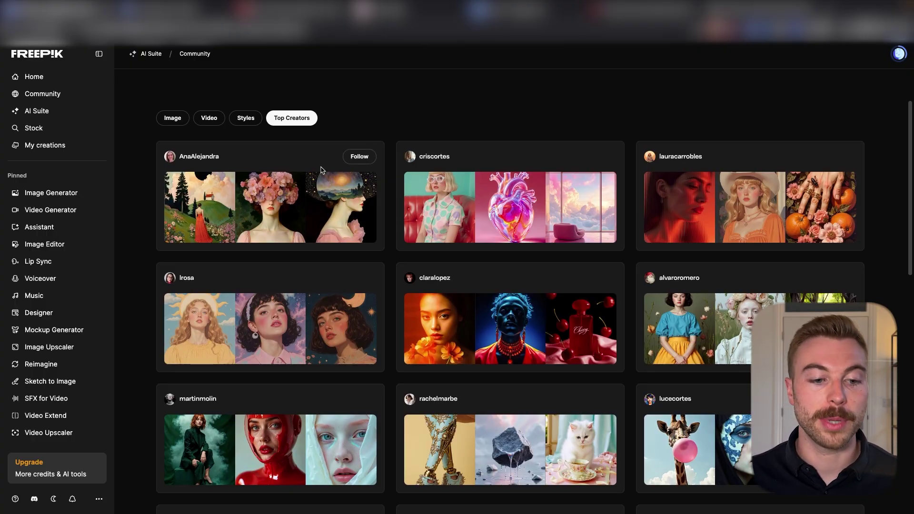
scroll(321, 170, down, 1)
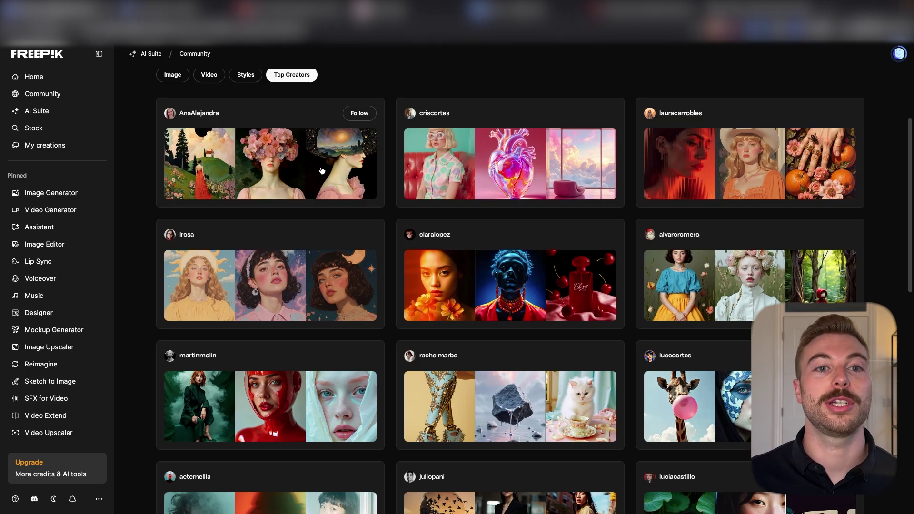
scroll(341, 97, up, 3)
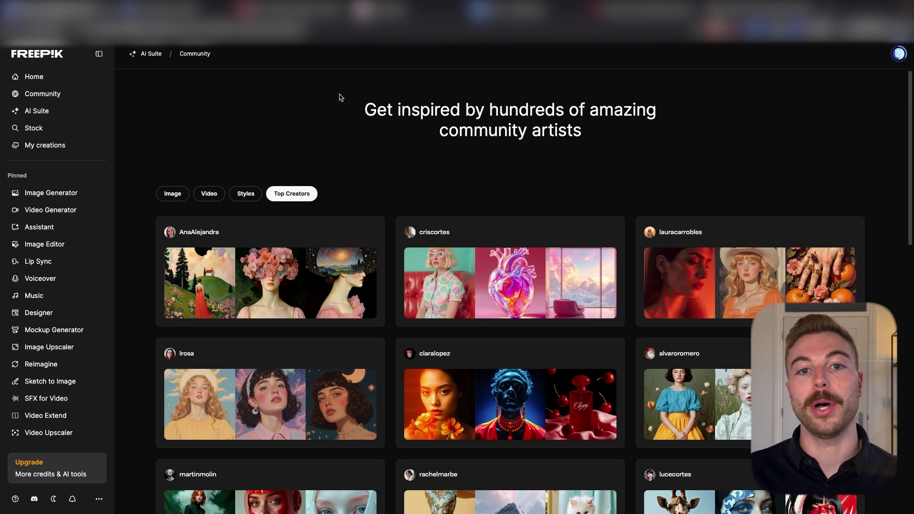
Step: Bring up the AI Suite menu listing its image, video, audio and design tools
mouse_move(38, 112)
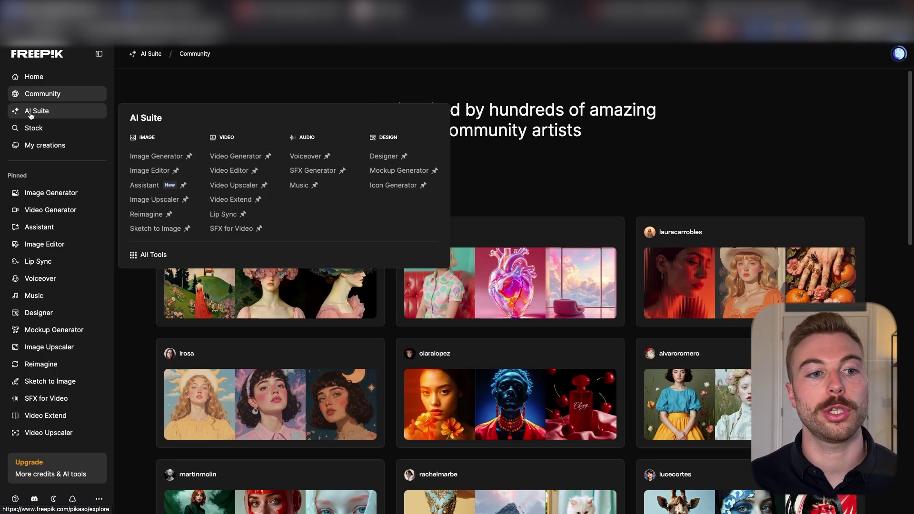
Step: Open the Image Generator and look through its earlier generations, then return to the latest
click(152, 157)
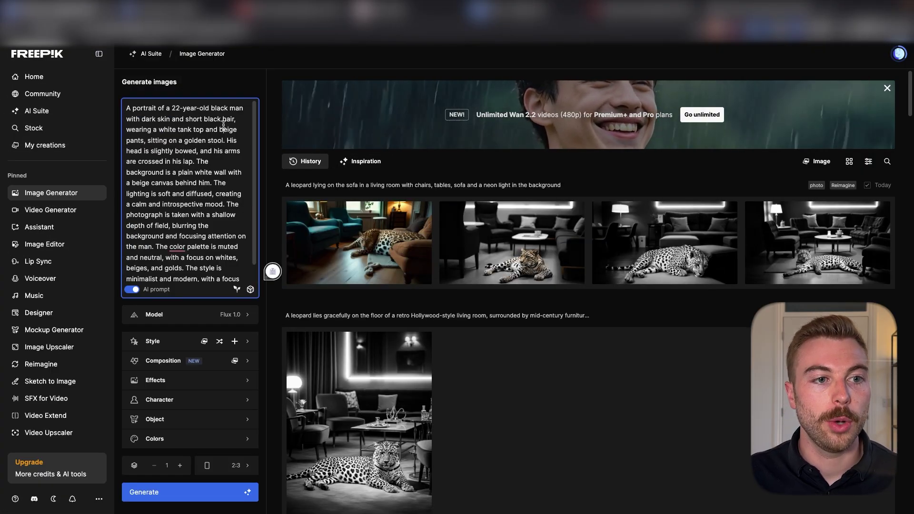
scroll(490, 438, down, 15)
scroll(489, 439, down, 10)
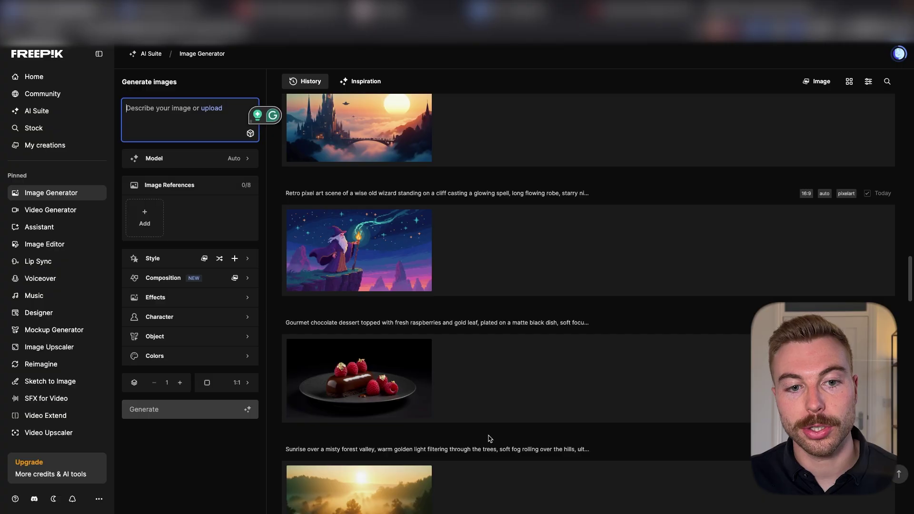
scroll(490, 438, down, 8)
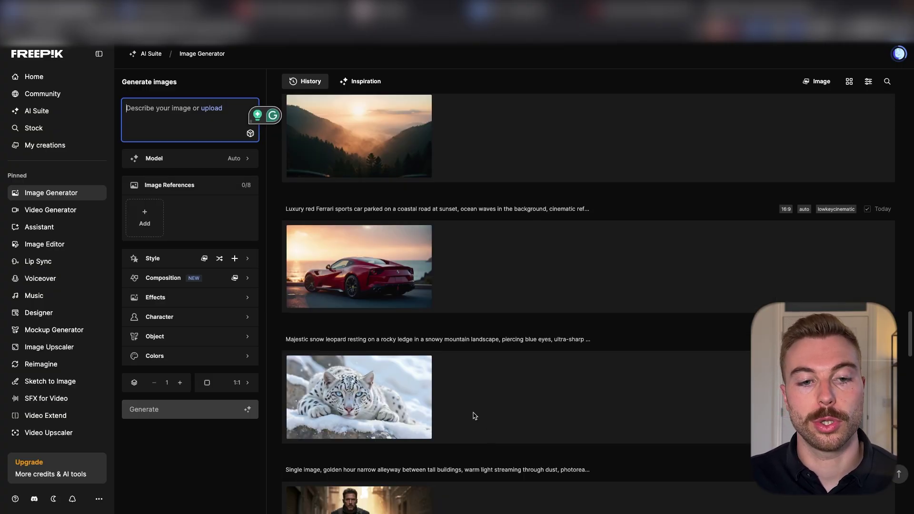
mouse_move(387, 282)
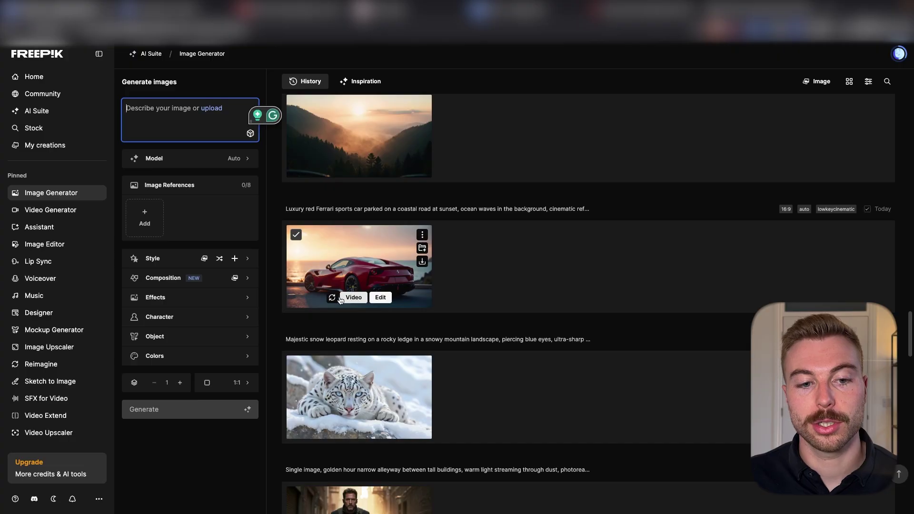
scroll(453, 362, up, 10)
scroll(454, 362, up, 5)
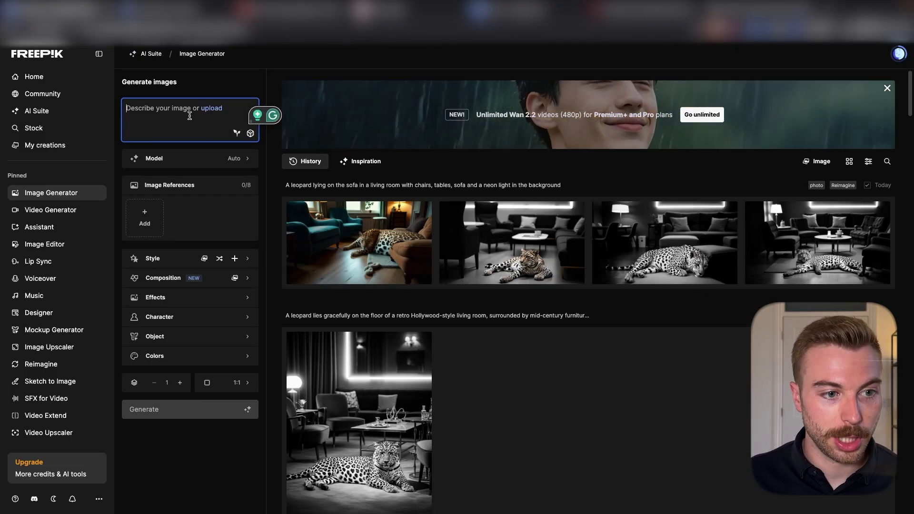
Step: Paste the Atlantis ruins prompt with waves, a fishing boat and seagulls into the prompt box
text(A realistic cinematic shot of ancient Atlantis ruins emerging from the ocean, towering marble columns and crumbling stone archways half-submerged, waves crashing dramatically against the structures, a small wooden fishing boat slowly passing in the foreground, sunlight glinting off the water, seagulls circling overhead, wide shot, ultra-detailed textures, natural color grading, smooth camera pan.)
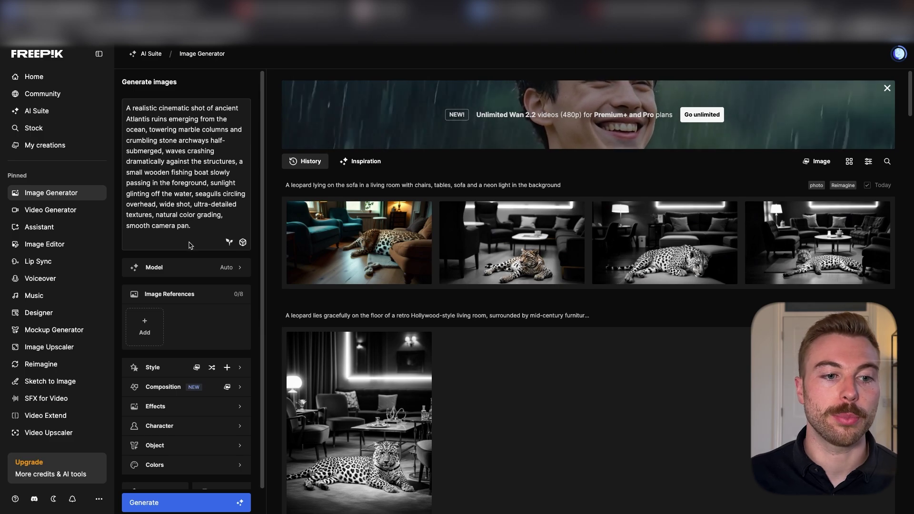
click(144, 243)
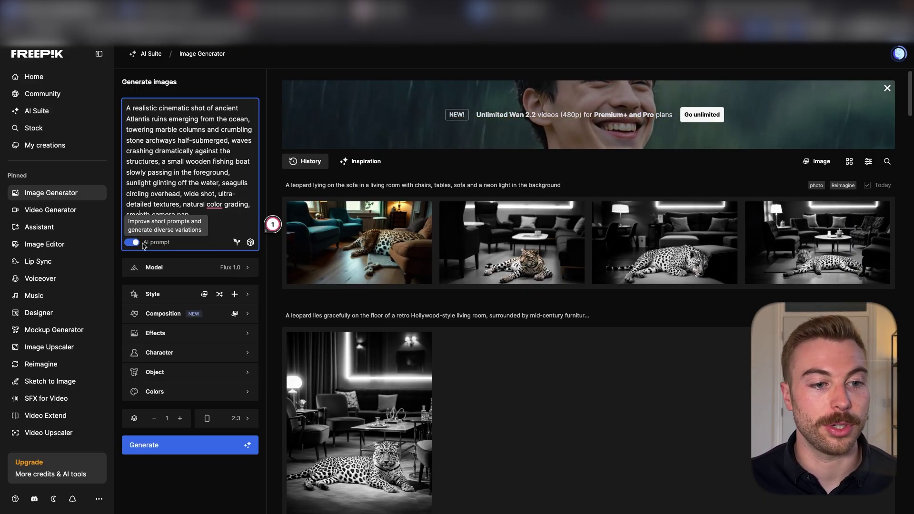
click(175, 259)
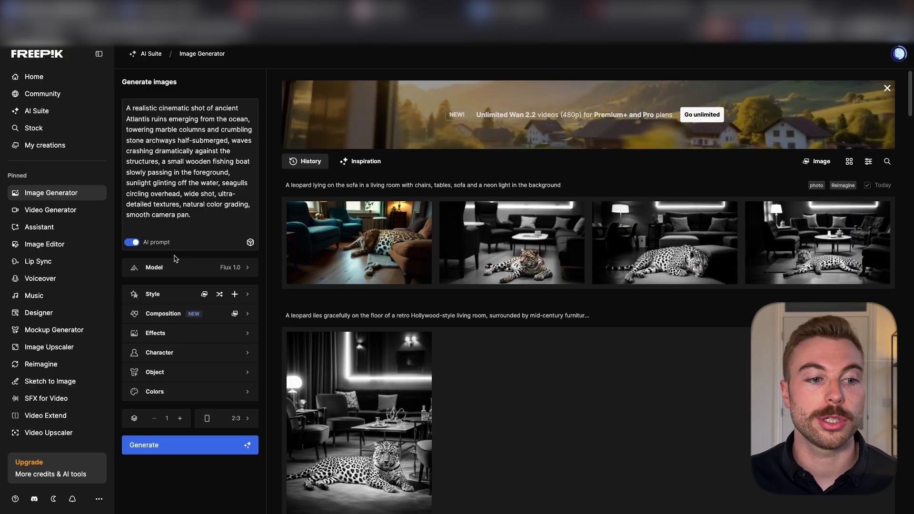
Step: Switch the image model from Flux 1.0 to Auto
click(188, 267)
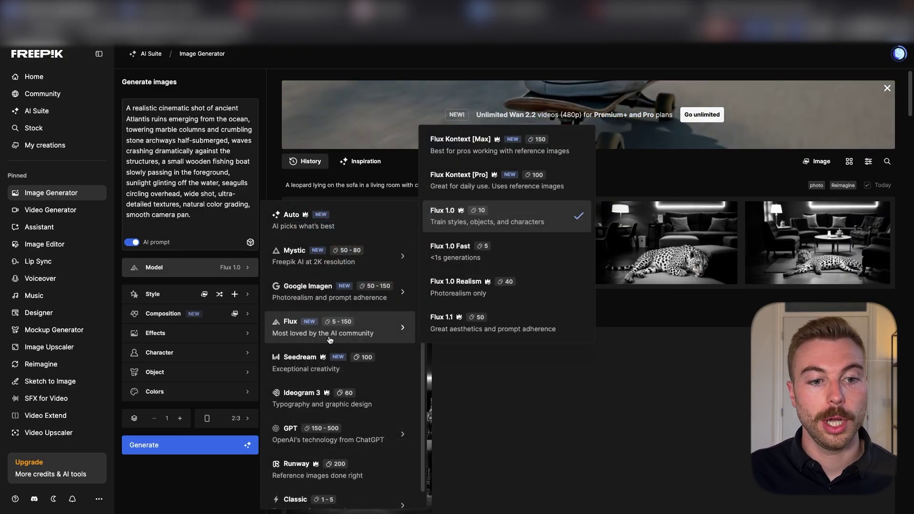
scroll(330, 348, down, 1)
scroll(330, 348, up, 1)
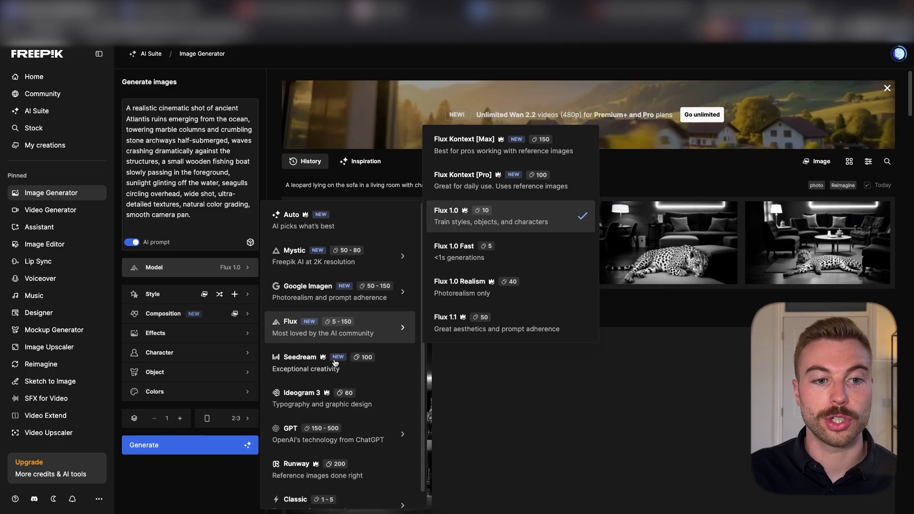
click(285, 221)
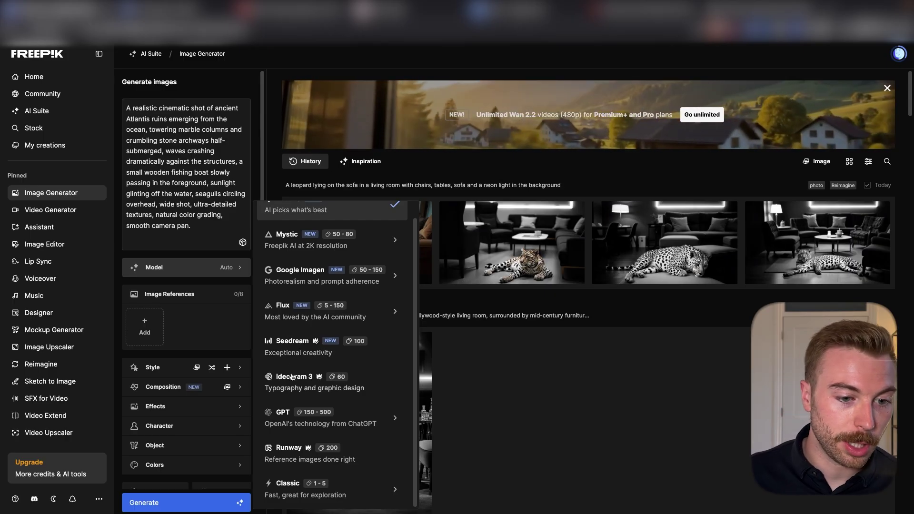
scroll(266, 432, up, 1)
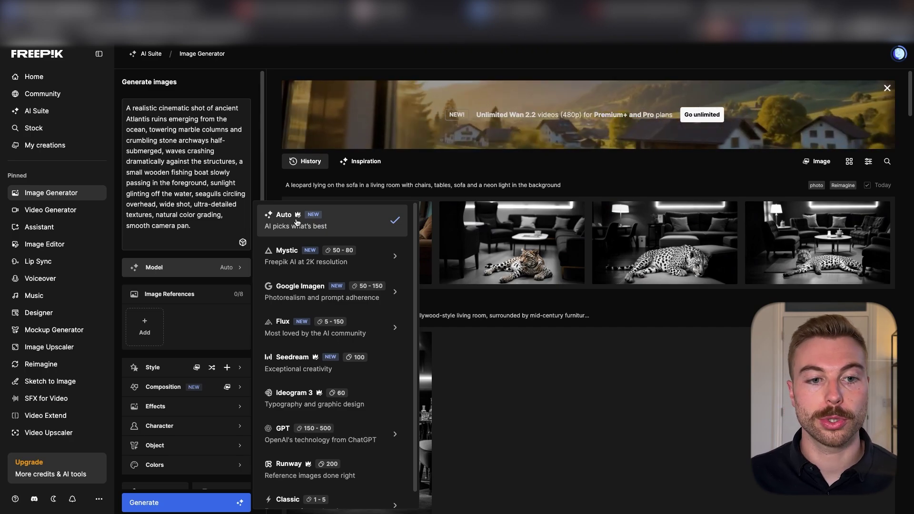
click(255, 163)
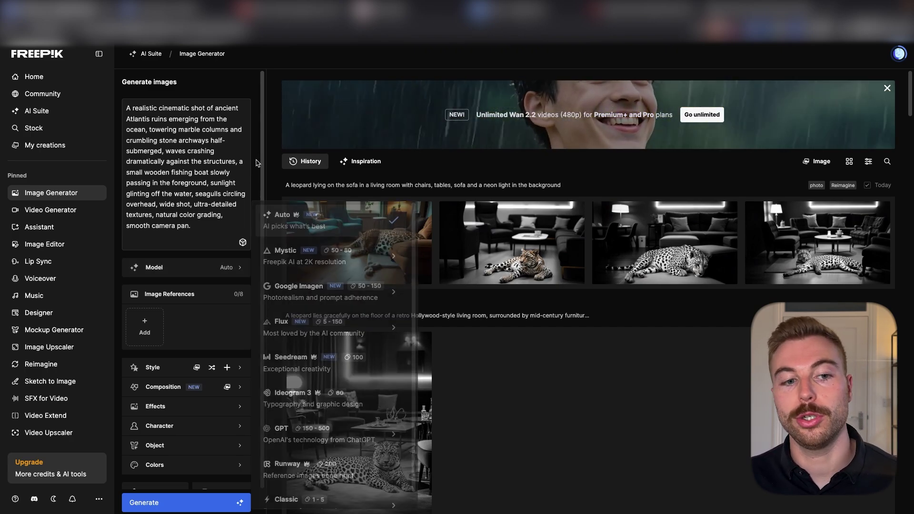
scroll(170, 231, down, 1)
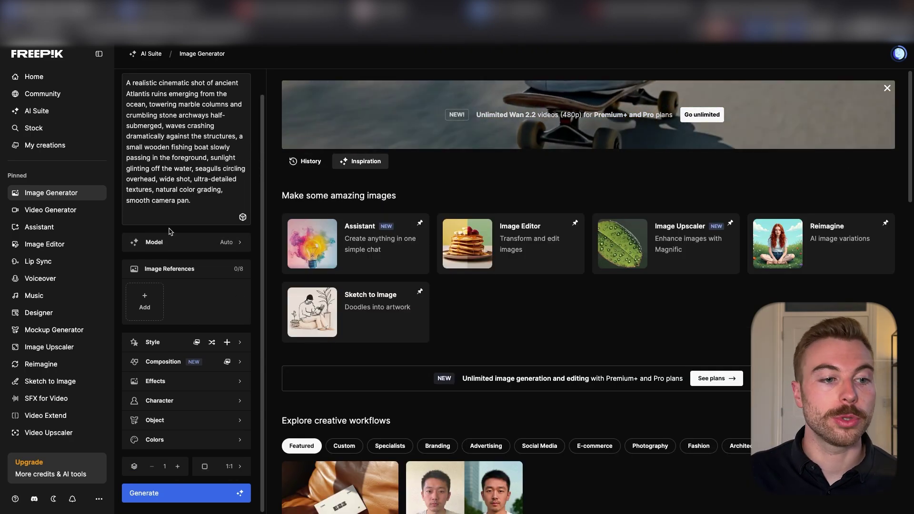
click(145, 301)
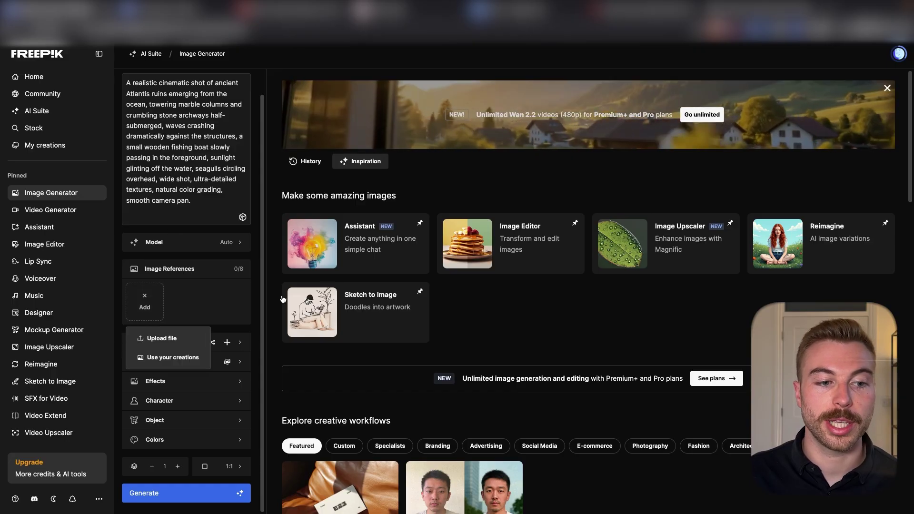
click(188, 357)
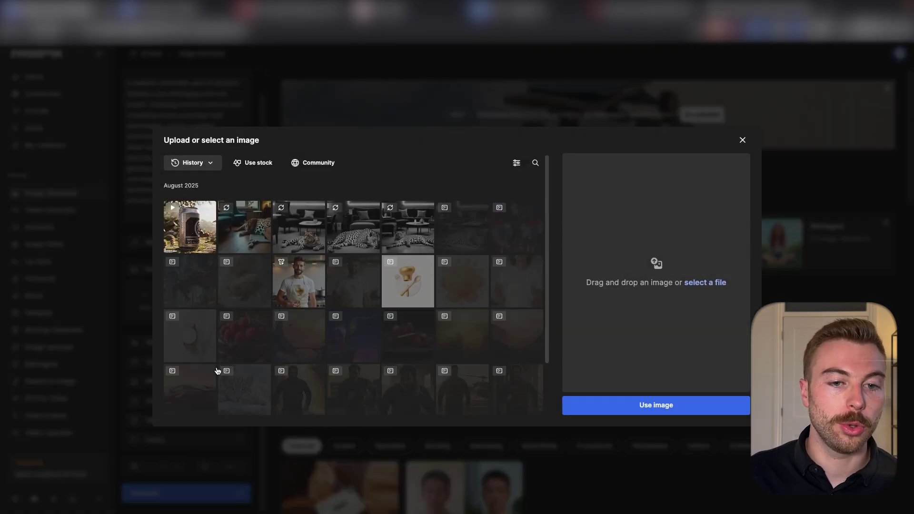
scroll(344, 319, down, 2)
scroll(344, 318, up, 3)
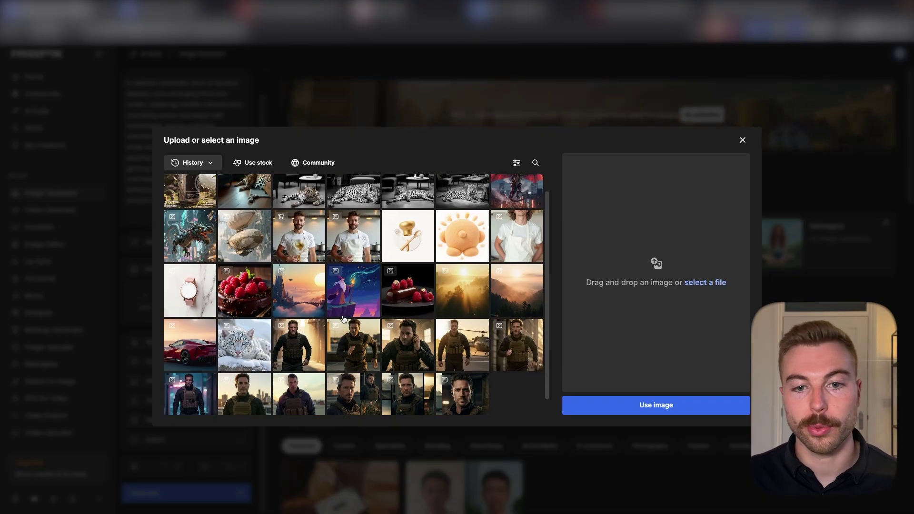
click(252, 162)
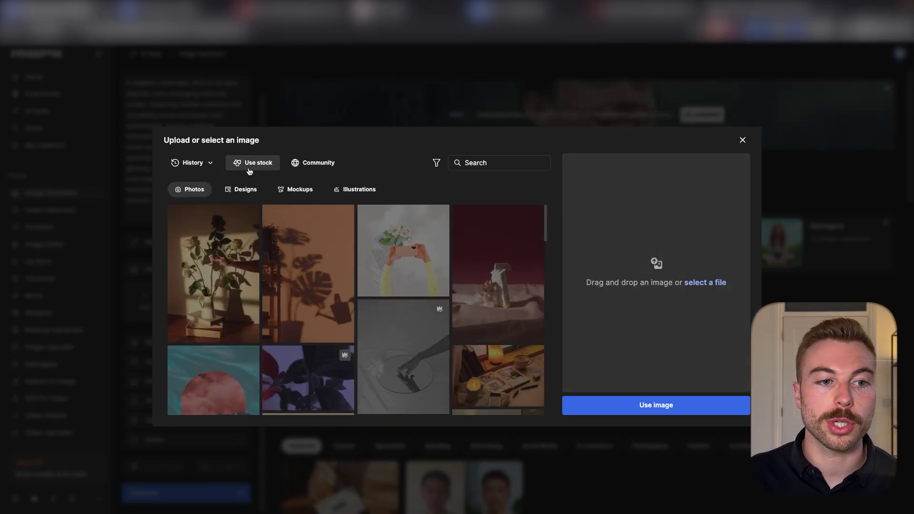
scroll(326, 289, down, 10)
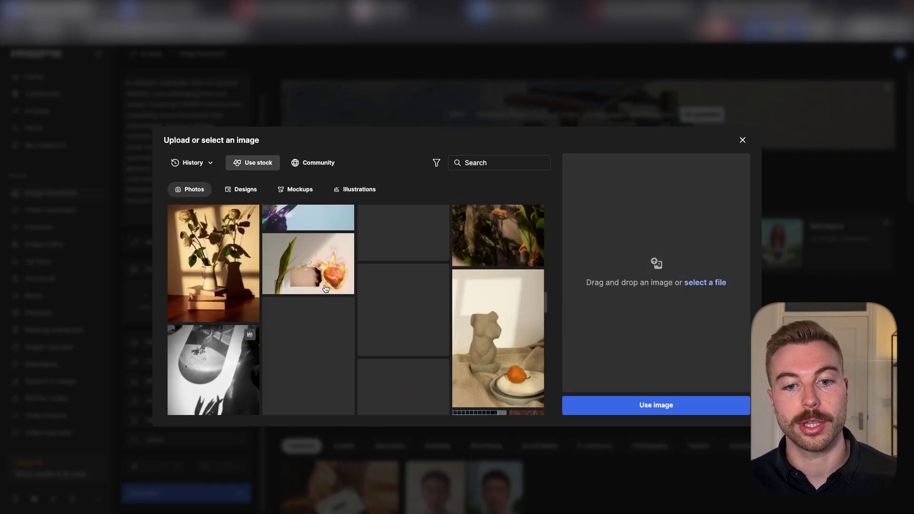
scroll(326, 289, down, 3)
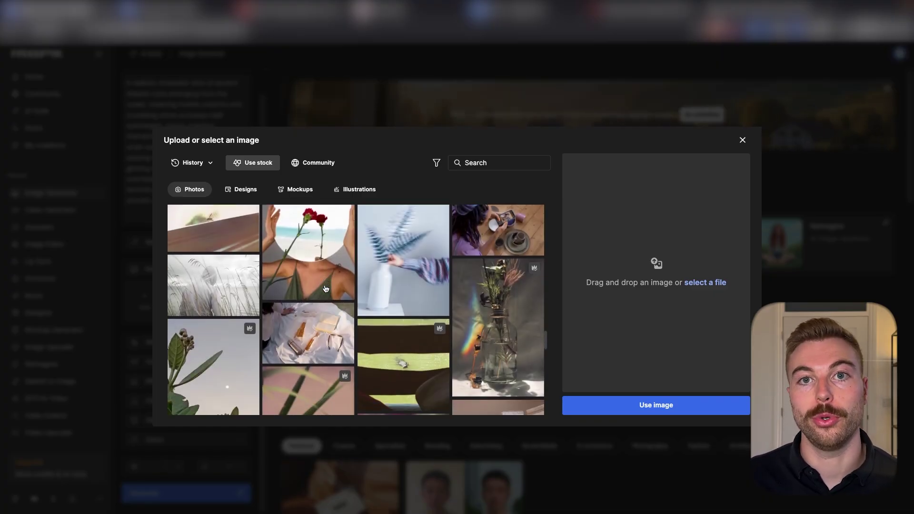
scroll(326, 288, down, 5)
click(300, 161)
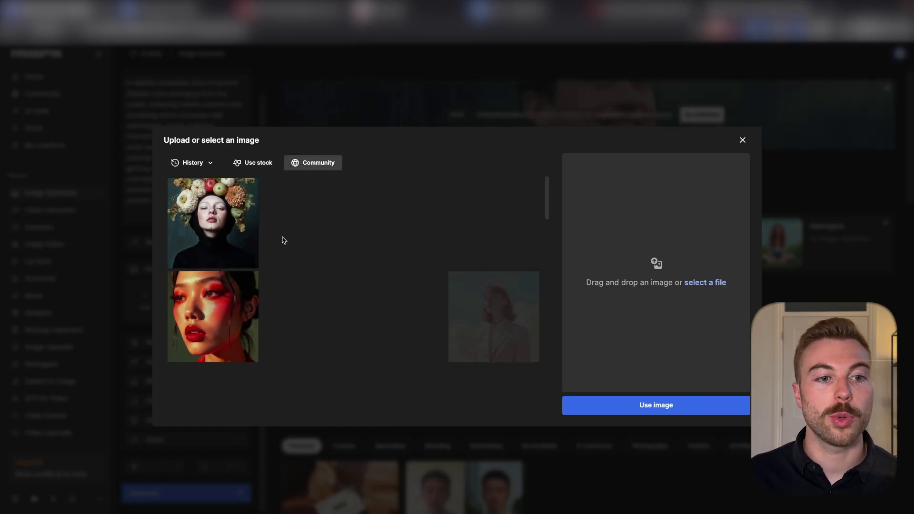
scroll(303, 291, down, 10)
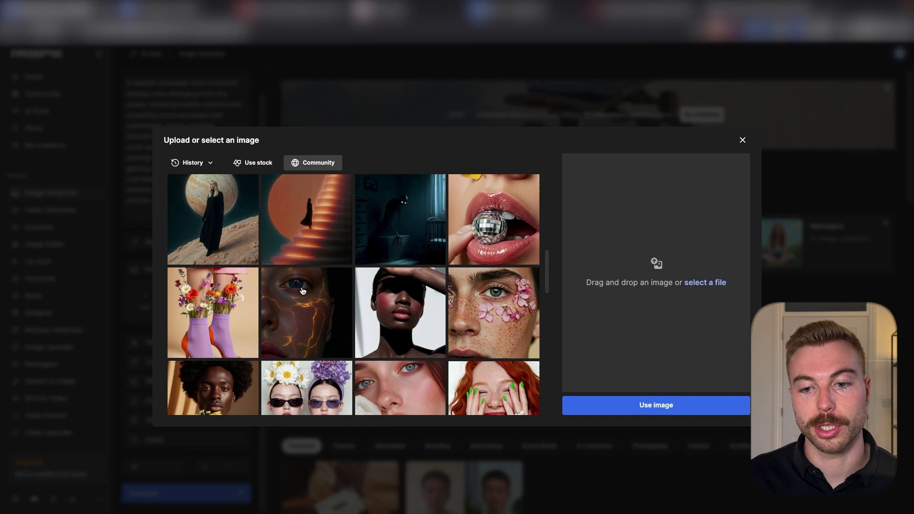
click(743, 141)
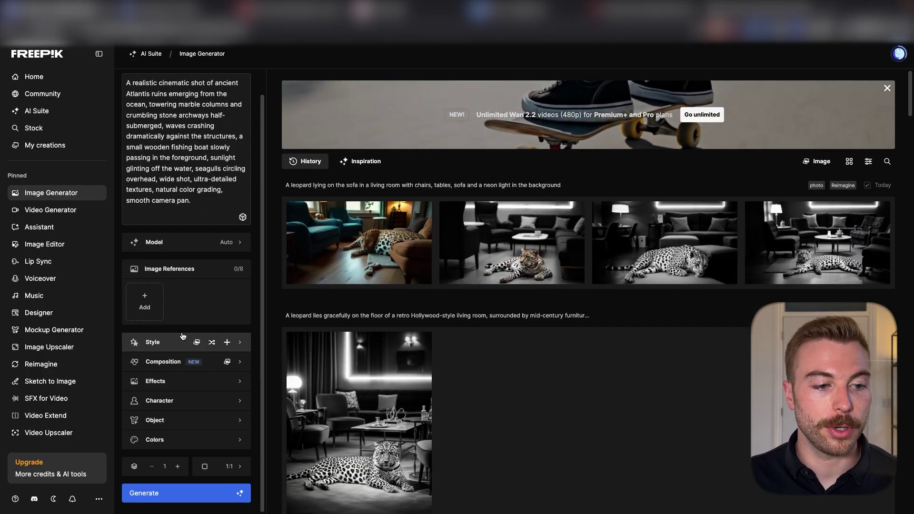
Step: Browse the Style gallery and pick the #photo style
click(176, 342)
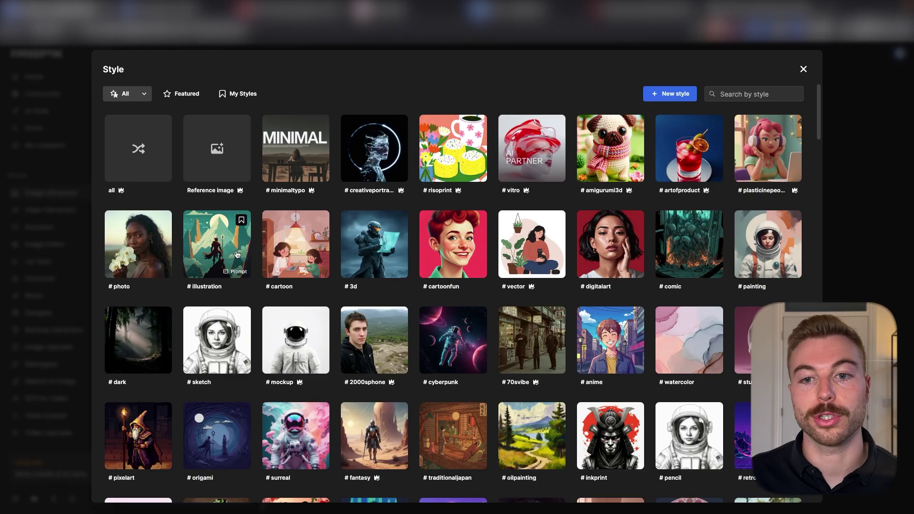
scroll(451, 96, down, 3)
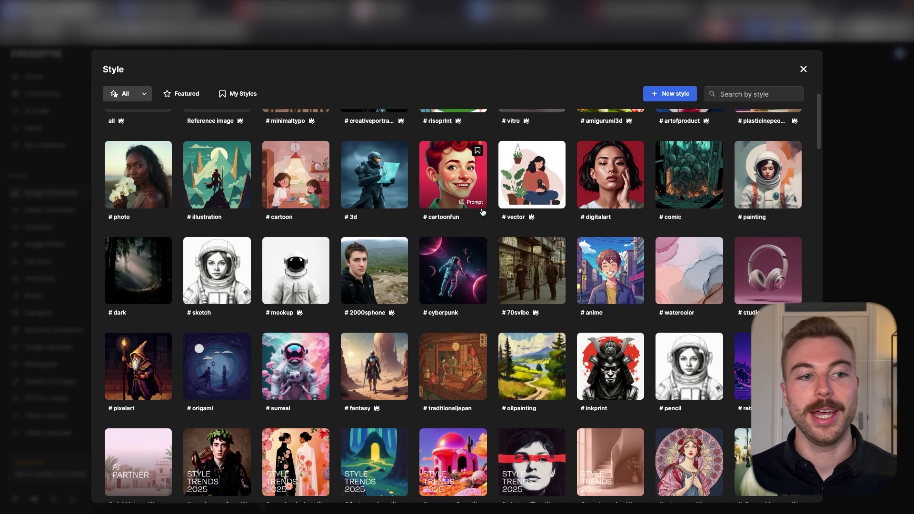
scroll(482, 212, down, 5)
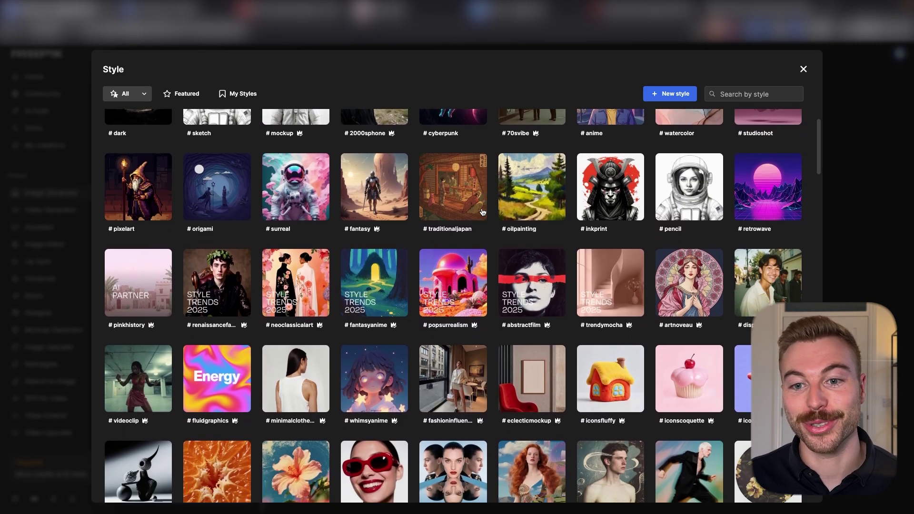
scroll(482, 212, down, 10)
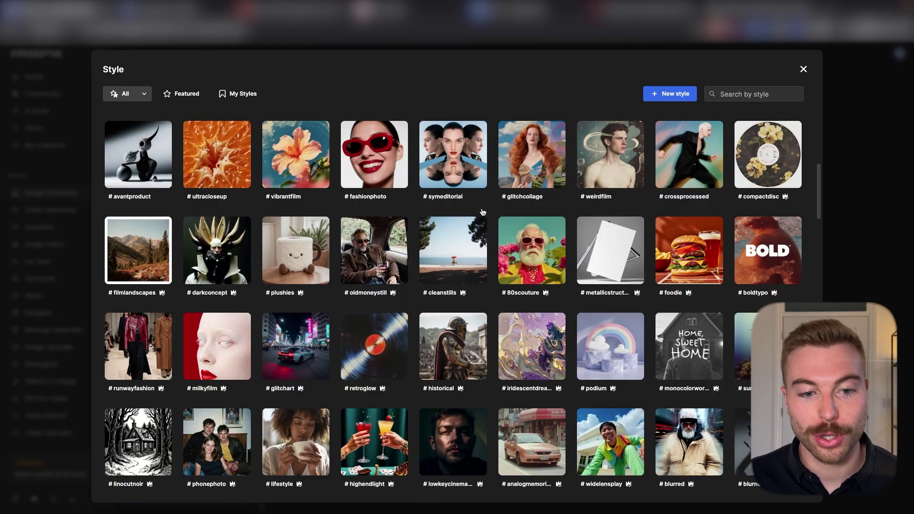
scroll(482, 212, down, 10)
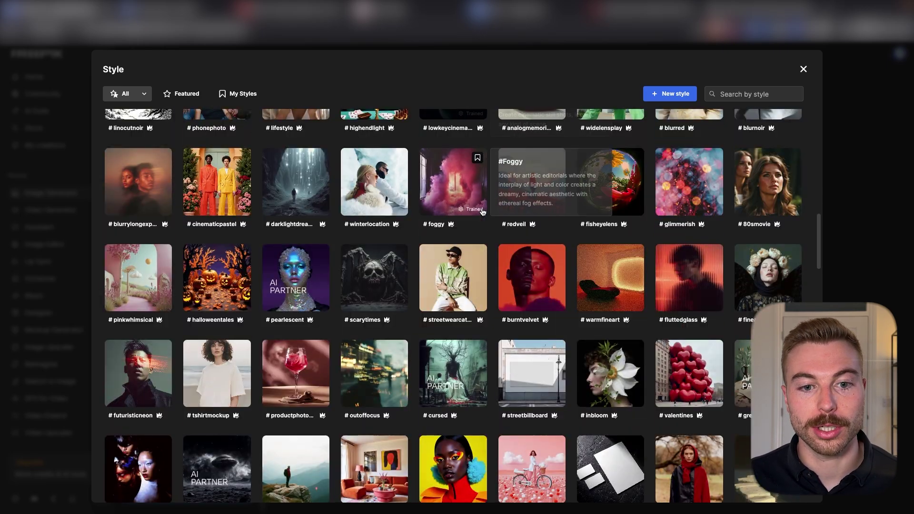
scroll(482, 212, down, 5)
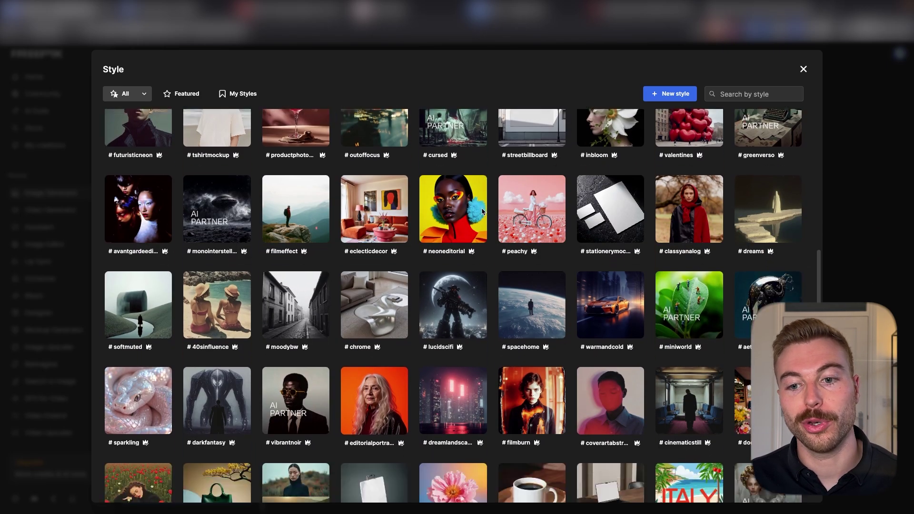
scroll(482, 212, down, 6)
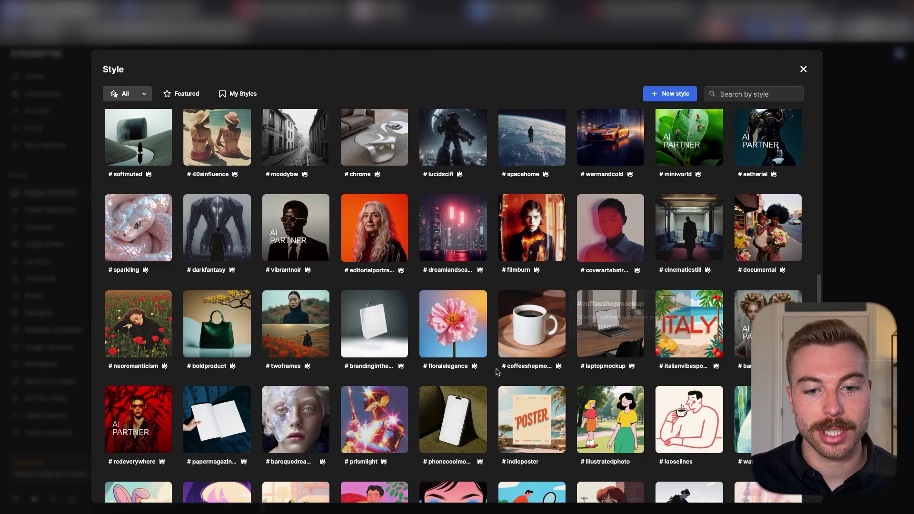
scroll(495, 380, down, 3)
scroll(495, 380, down, 4)
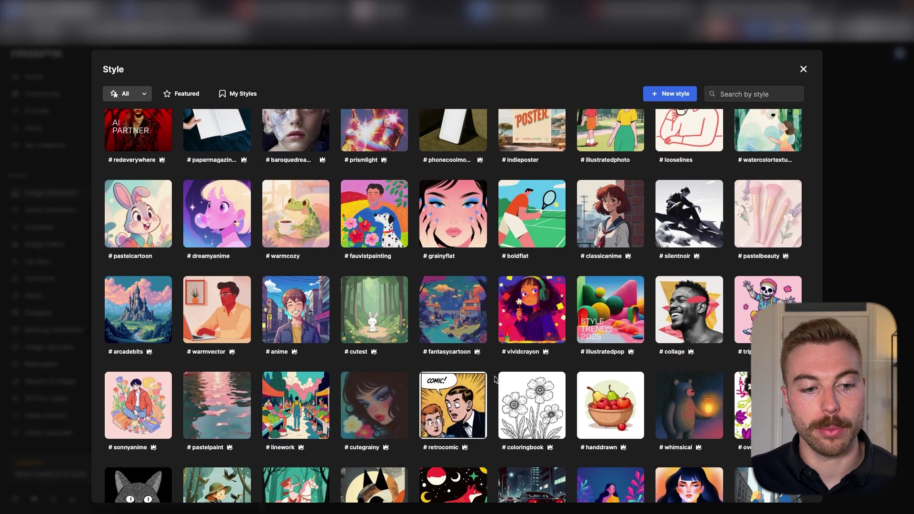
scroll(495, 380, up, 15)
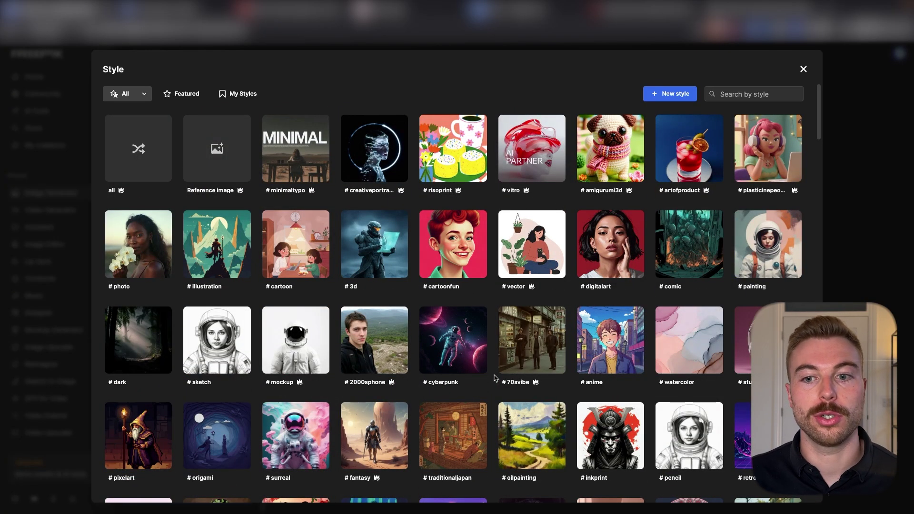
click(145, 264)
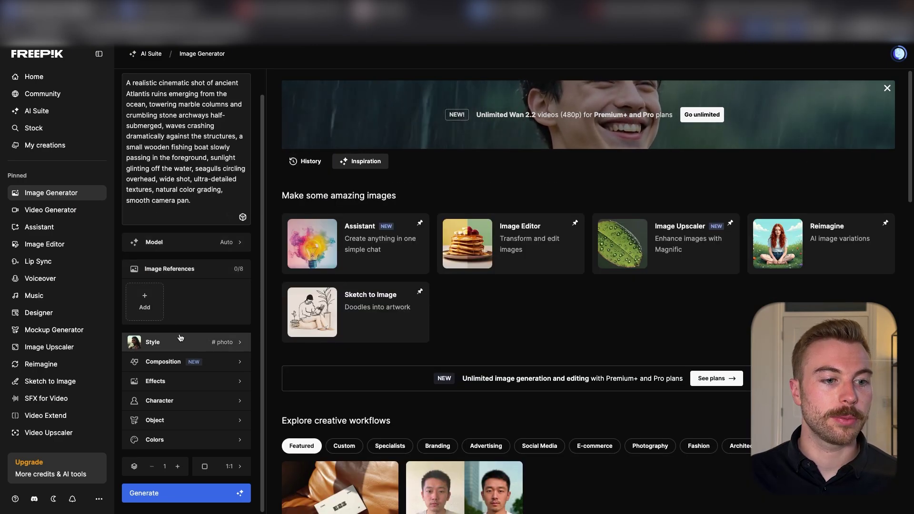
Step: Apply the #landscape composition (3:4 ratio) and look through Effects without adding any
click(159, 360)
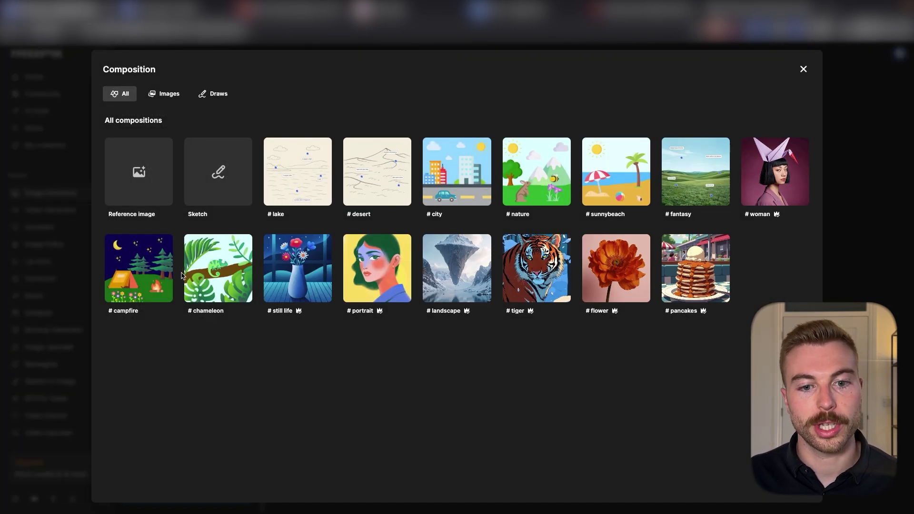
click(456, 269)
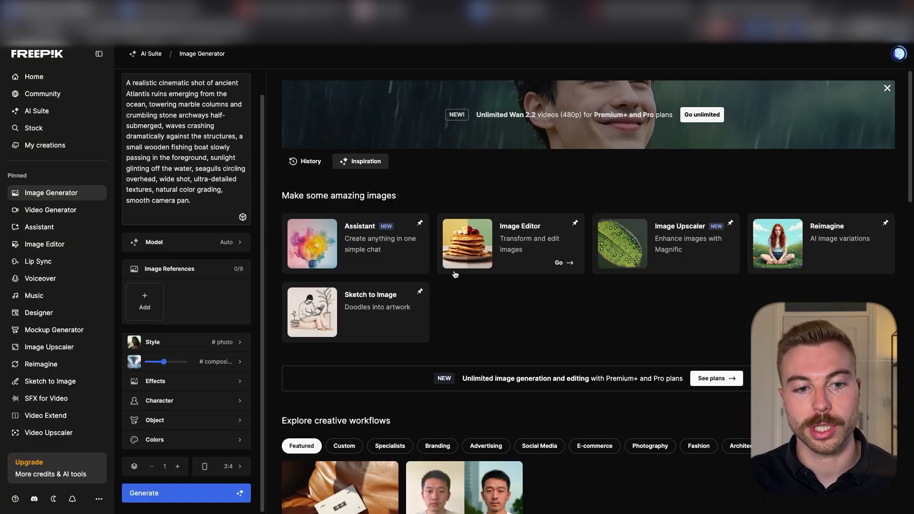
click(186, 381)
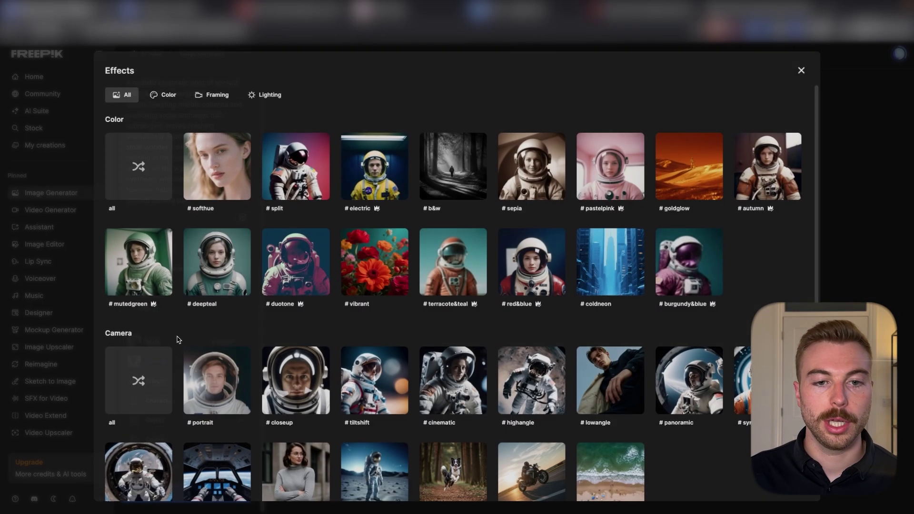
scroll(621, 310, down, 3)
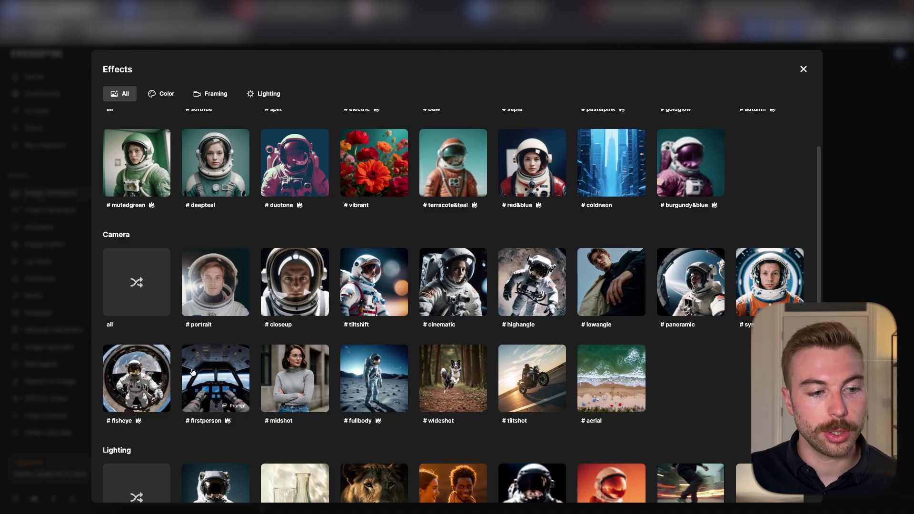
scroll(741, 348, down, 4)
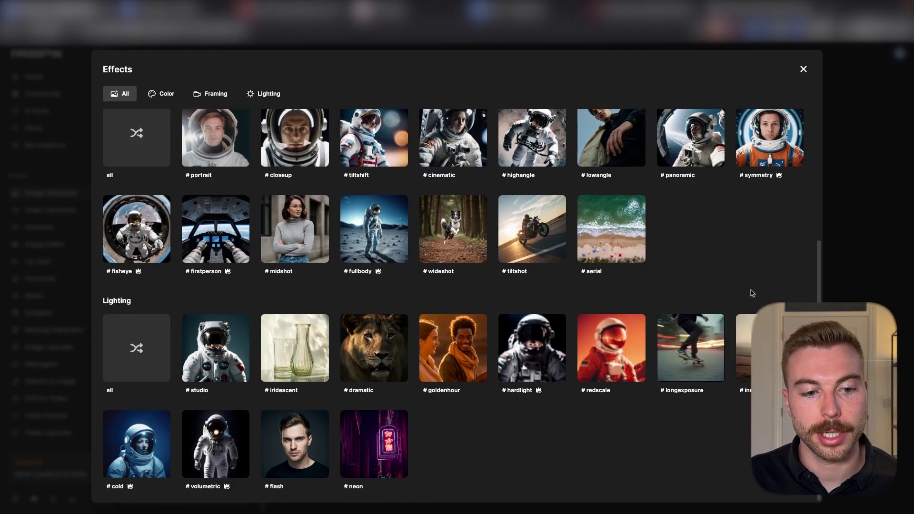
click(803, 70)
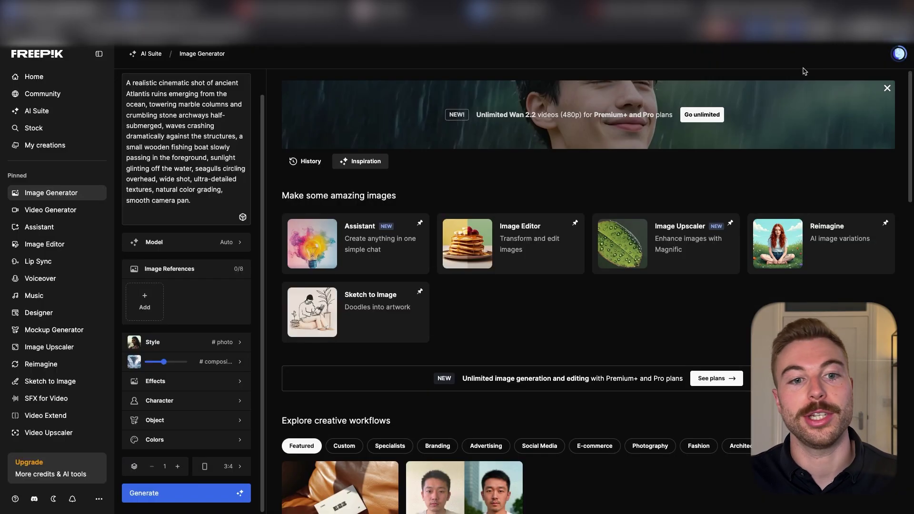
Step: Start a new character and switch the Create Character dialog to the Train character tab
click(168, 402)
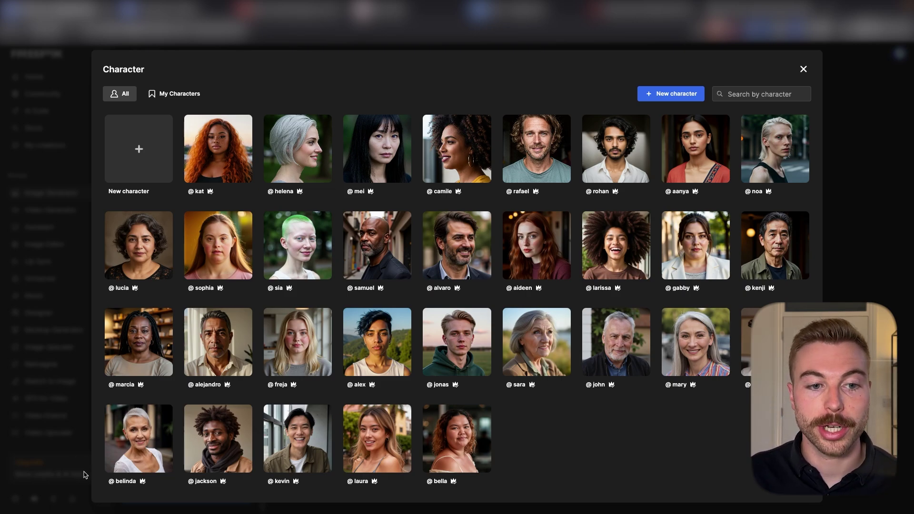
click(688, 91)
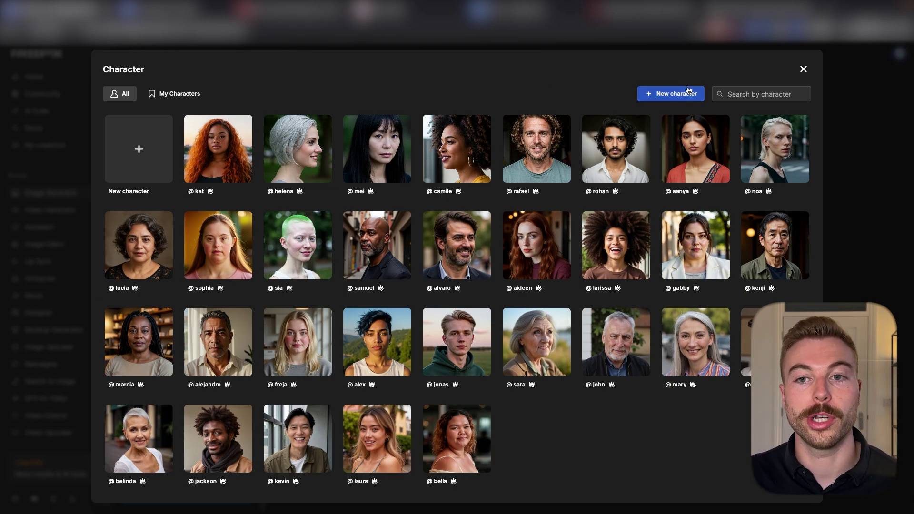
click(682, 94)
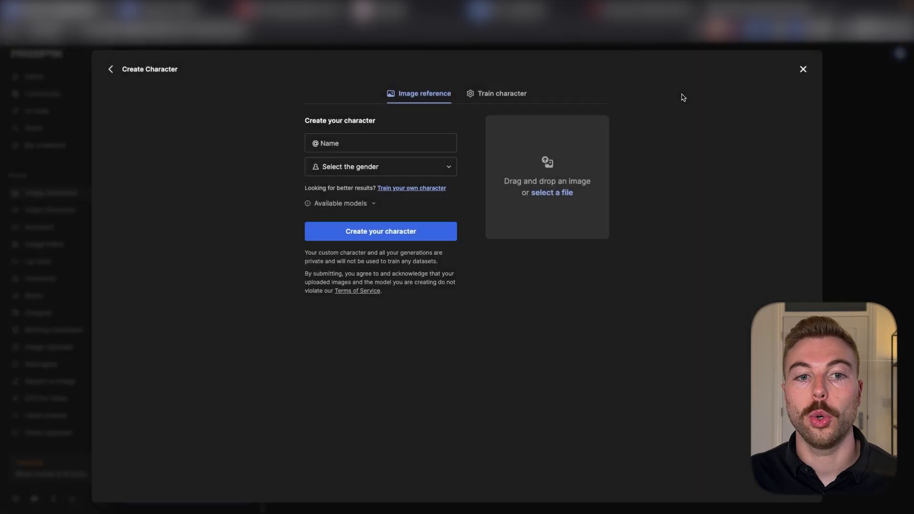
click(401, 189)
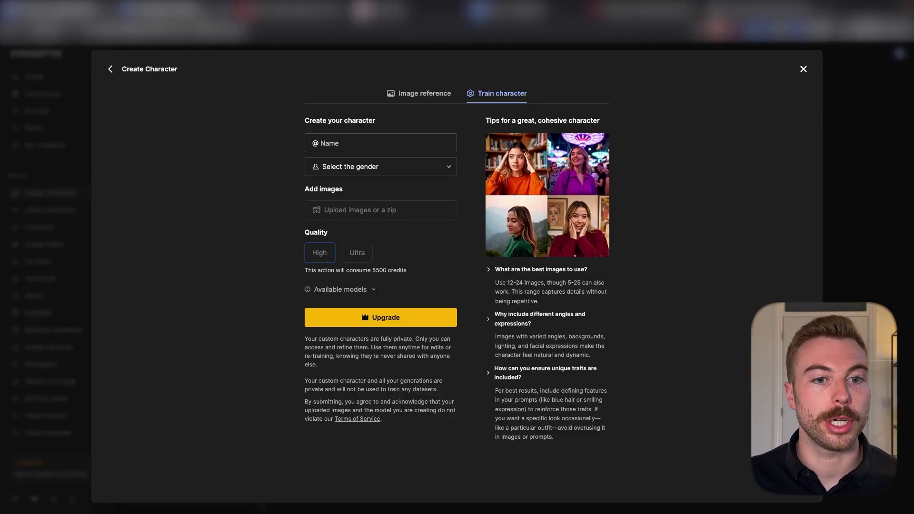
Step: Open the subscription pricing page and scroll down to the Compare plans table
click(380, 317)
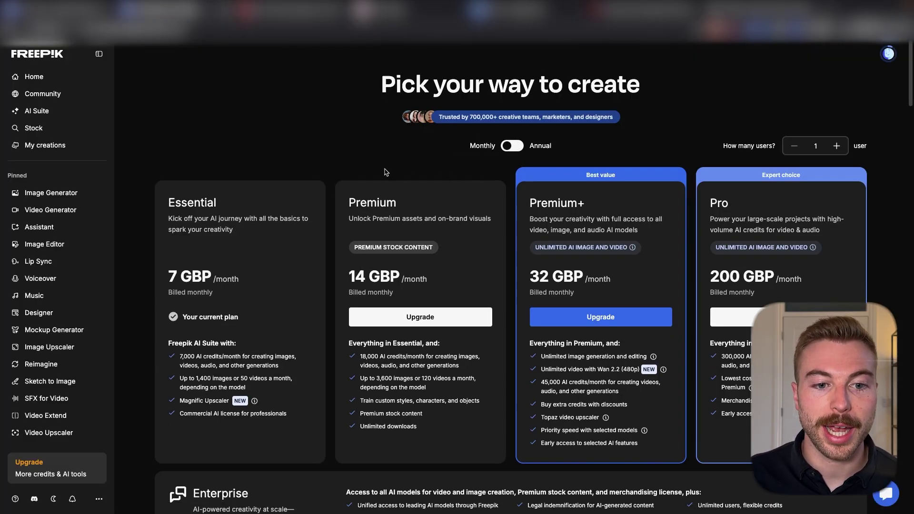
scroll(385, 171, down, 3)
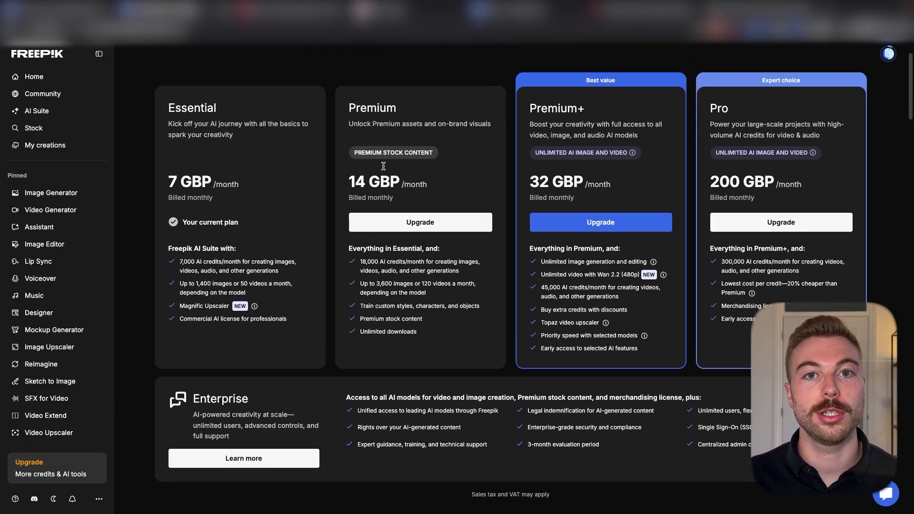
scroll(384, 166, down, 8)
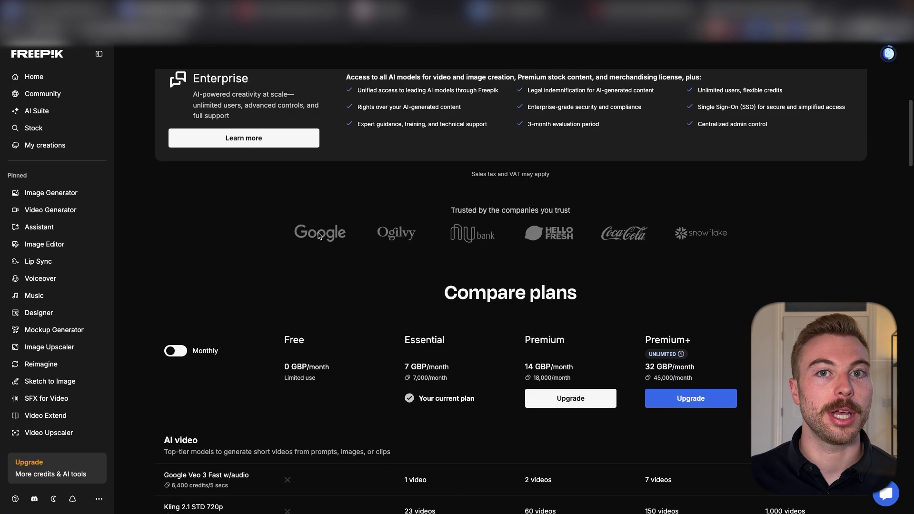
scroll(318, 235, down, 9)
scroll(319, 236, up, 3)
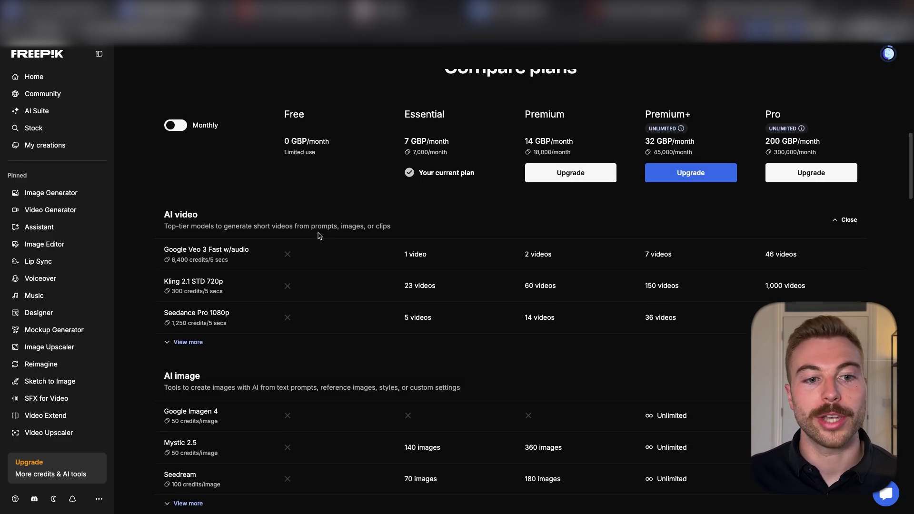
scroll(318, 235, down, 1)
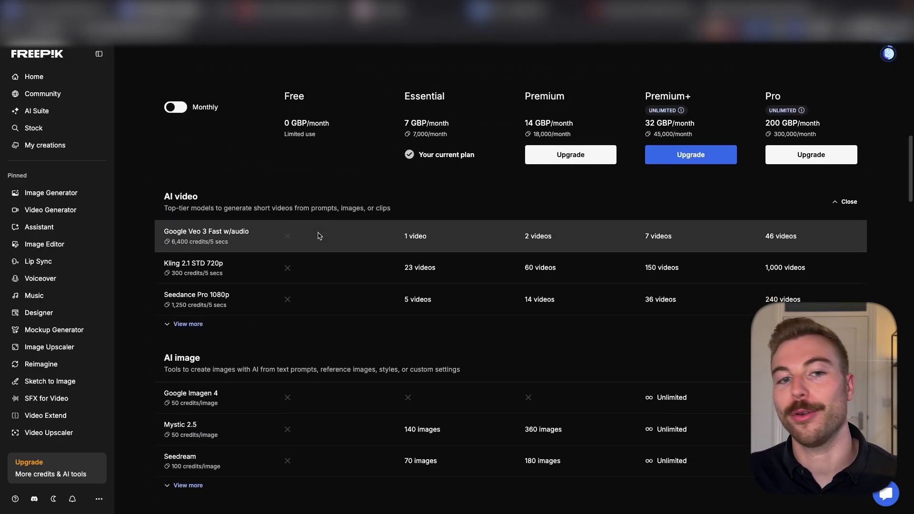
scroll(418, 219, down, 1)
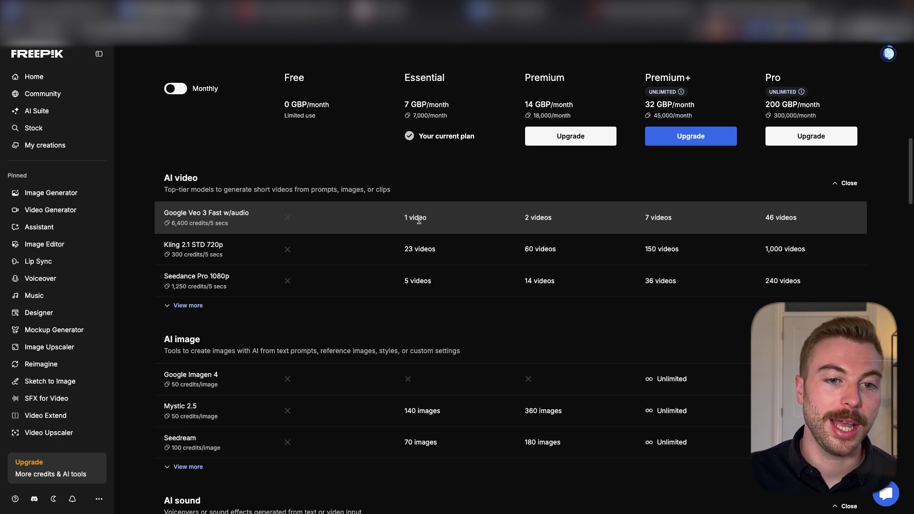
scroll(419, 219, down, 2)
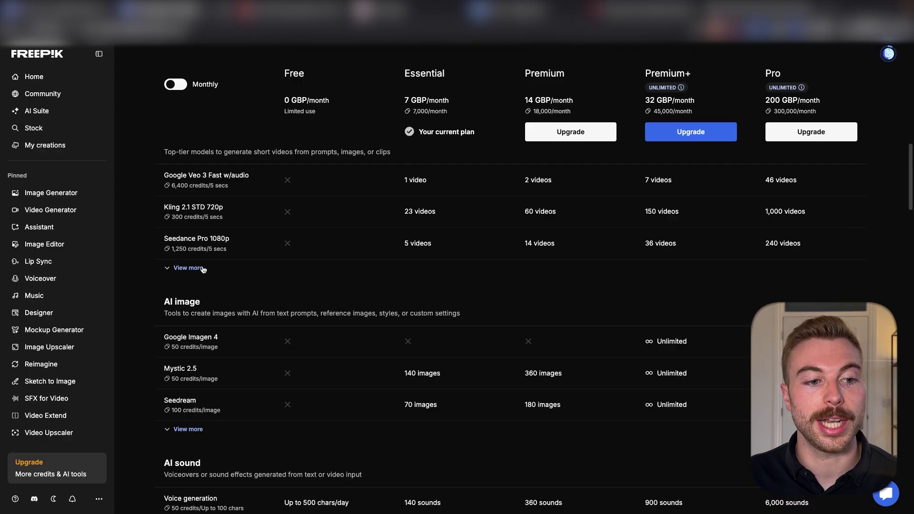
Step: Expand the AI video row to list every video model, then scroll back up
click(188, 268)
scroll(403, 313, down, 15)
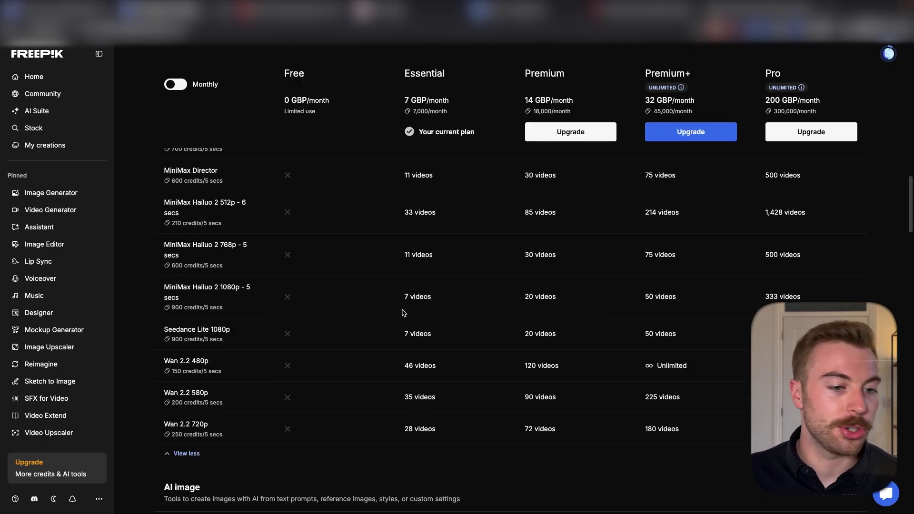
scroll(402, 313, down, 7)
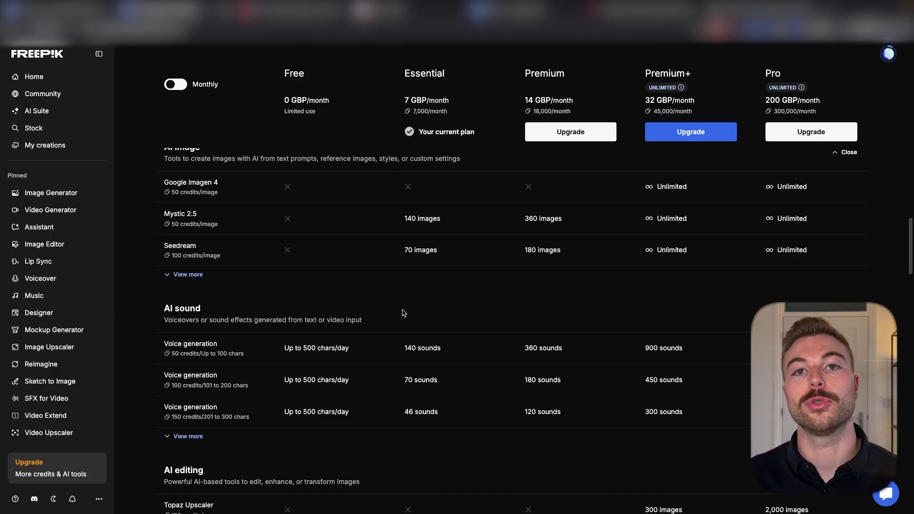
scroll(403, 313, down, 1)
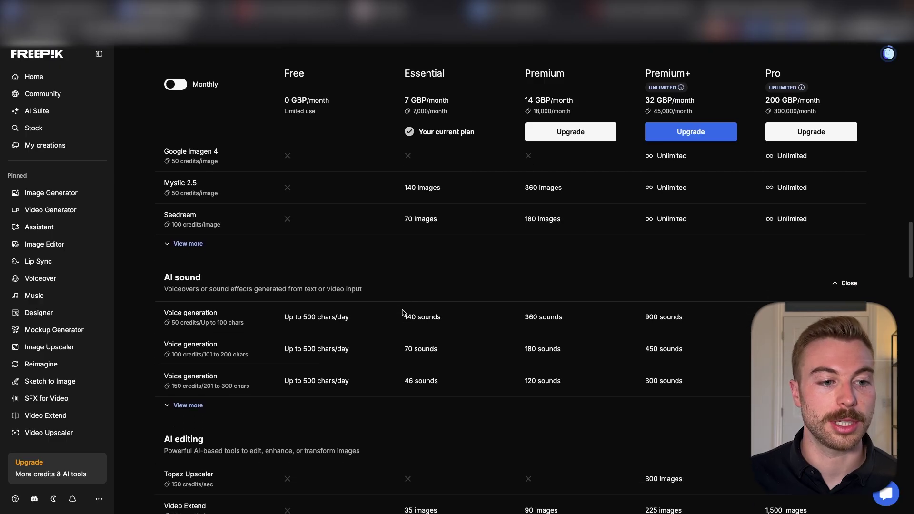
scroll(403, 312, down, 10)
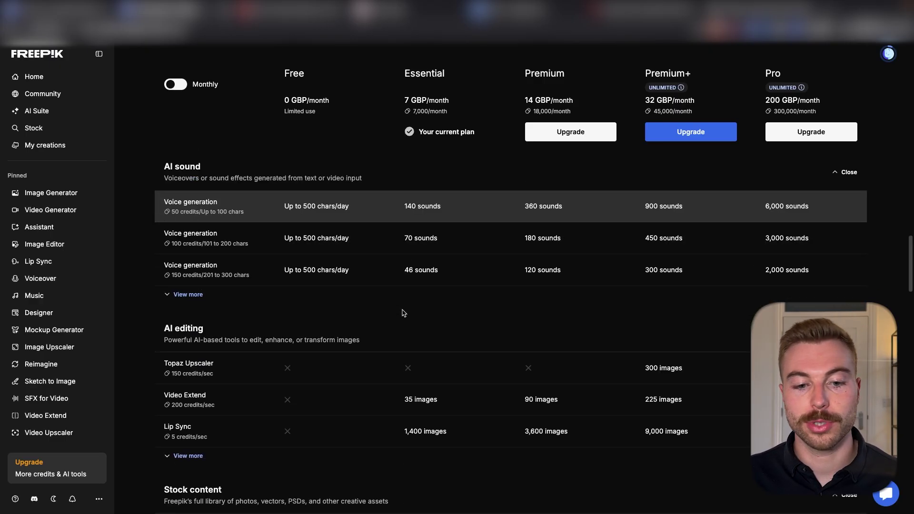
scroll(402, 313, down, 5)
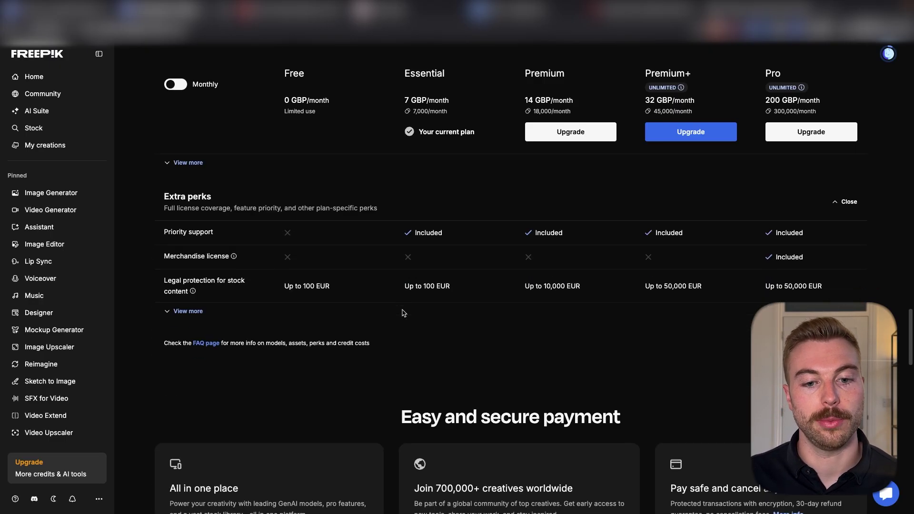
scroll(403, 312, up, 20)
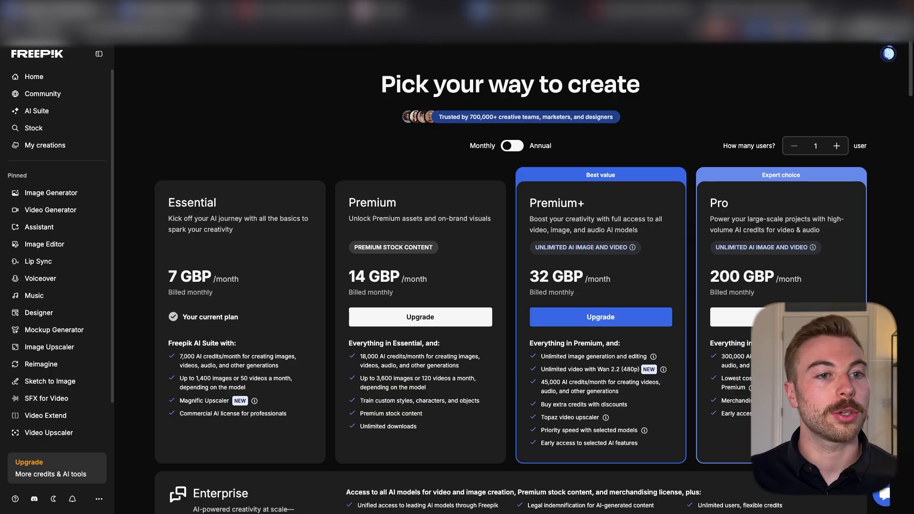
Step: Back in the Image Generator, browse the reference Object and Colors pickers, then close them
click(58, 10)
click(184, 421)
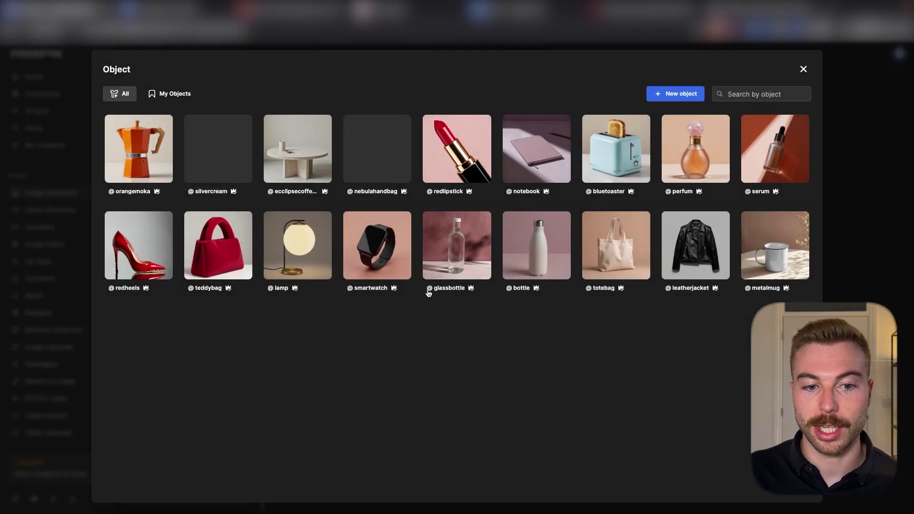
click(803, 70)
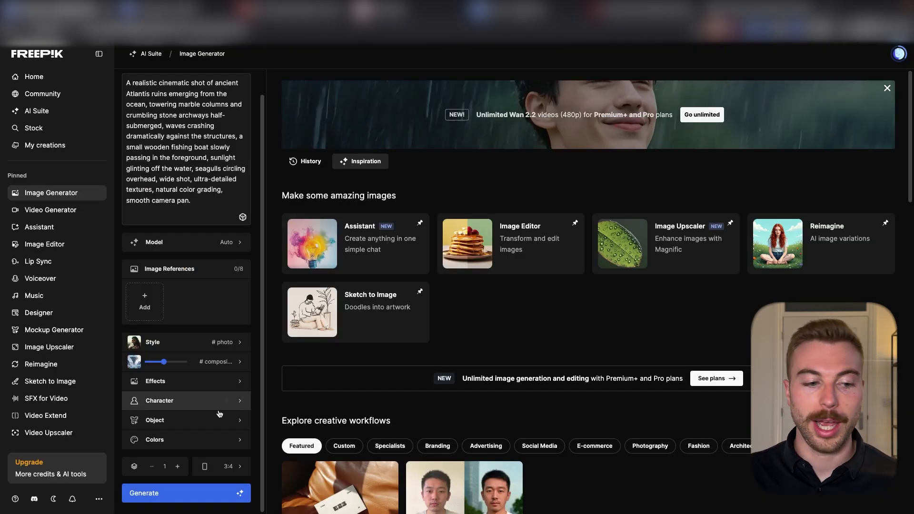
click(184, 438)
scroll(571, 269, down, 7)
scroll(571, 269, up, 7)
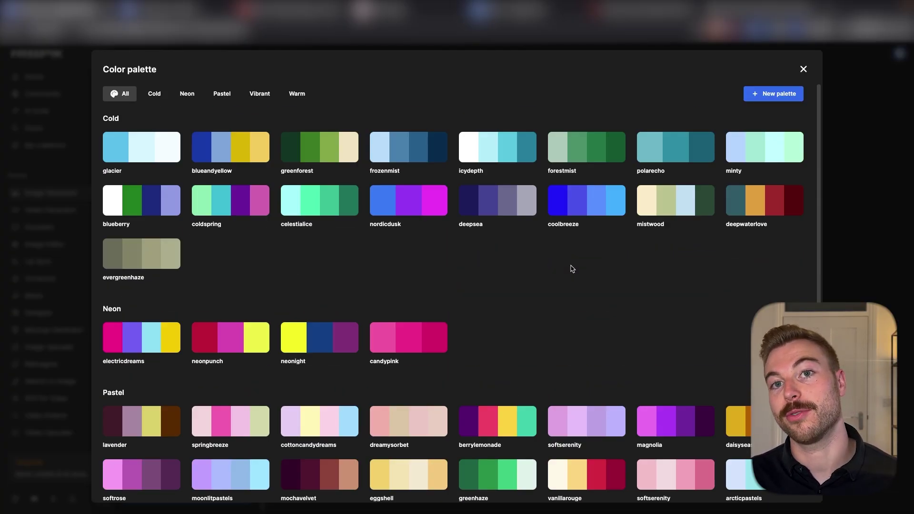
click(803, 70)
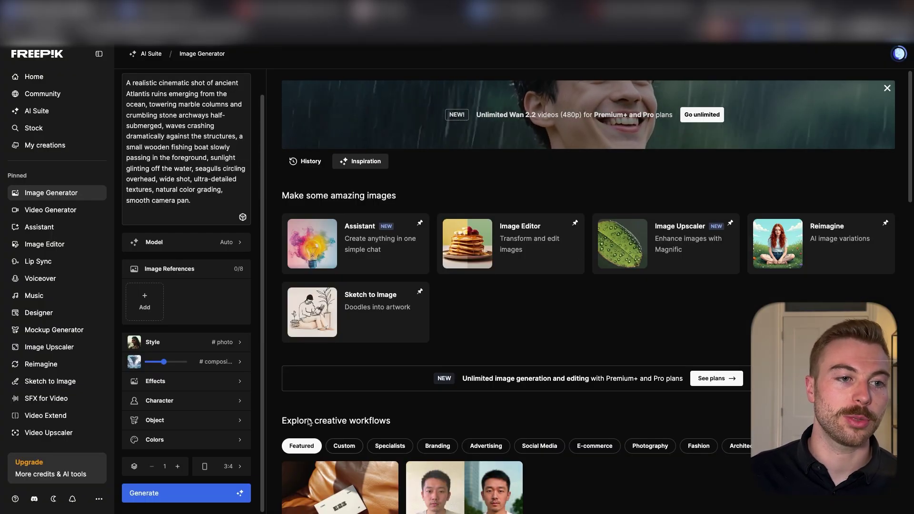
Step: Switch the image model to Seedream, at 100 credits per generation
click(196, 242)
scroll(285, 347, down, 1)
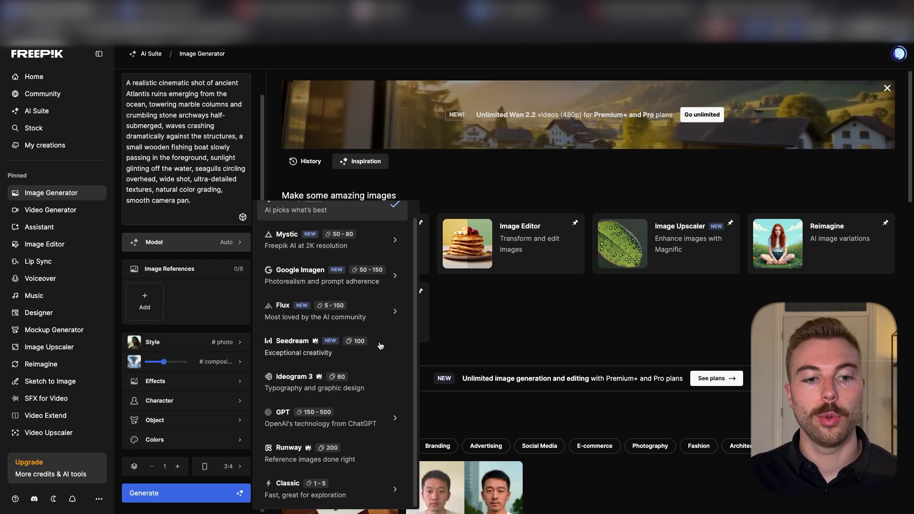
click(373, 347)
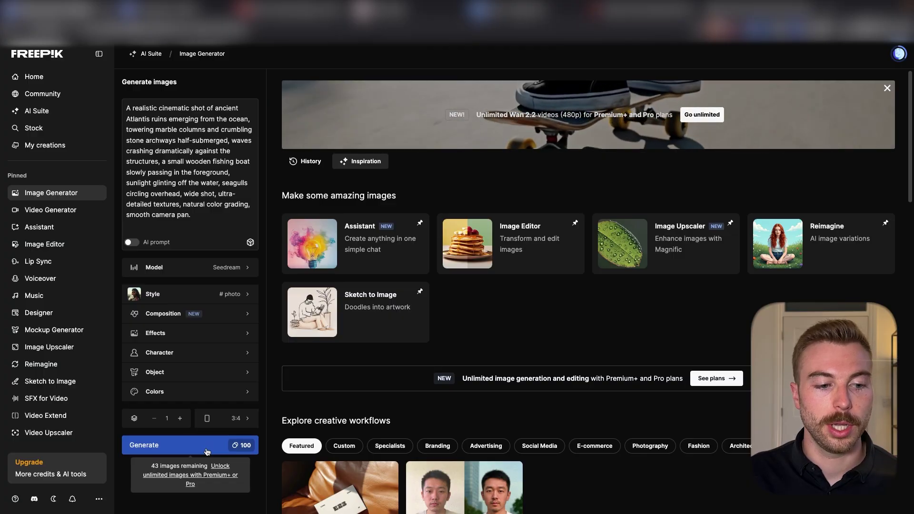
Step: Generate the Atlantis ruins image and open the 1064×1416 px result full size
click(207, 451)
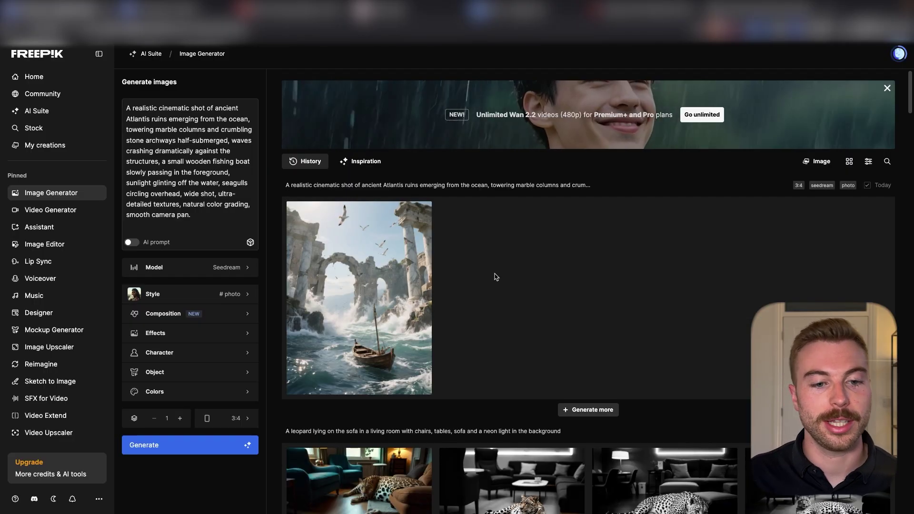
click(387, 276)
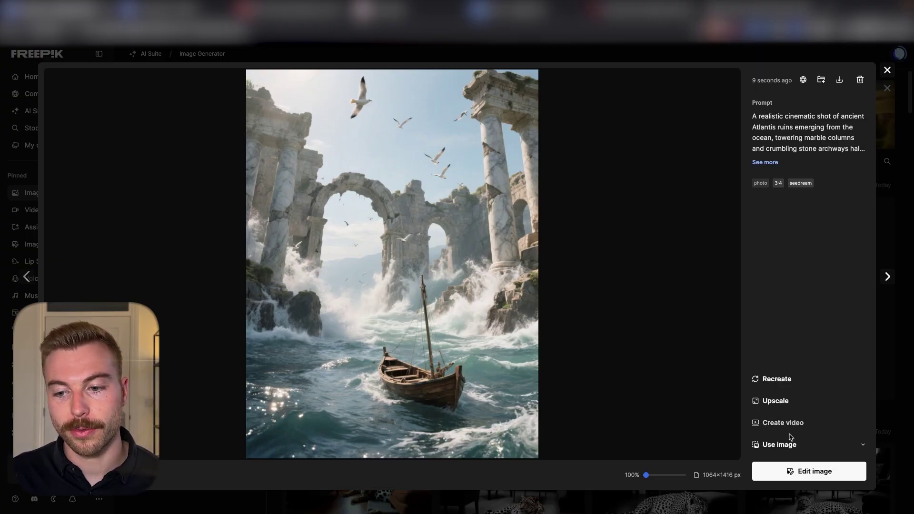
Step: Upscale the Atlantis image 2x with the prompt 'please make it look more realistic'
click(775, 401)
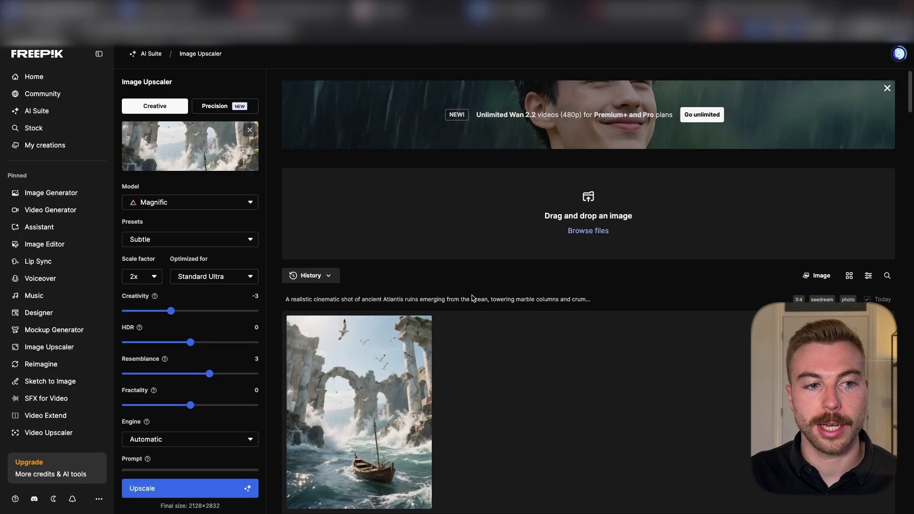
scroll(220, 330, down, 2)
click(176, 446)
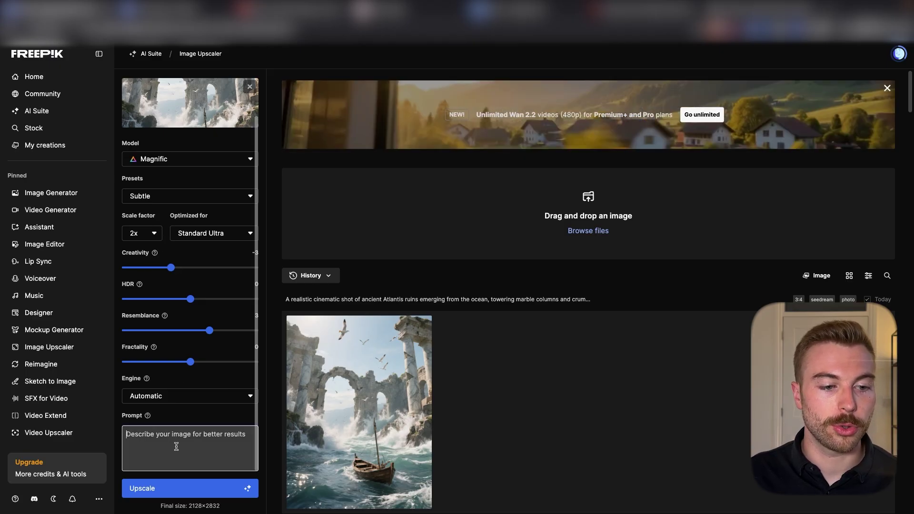
text(please m)
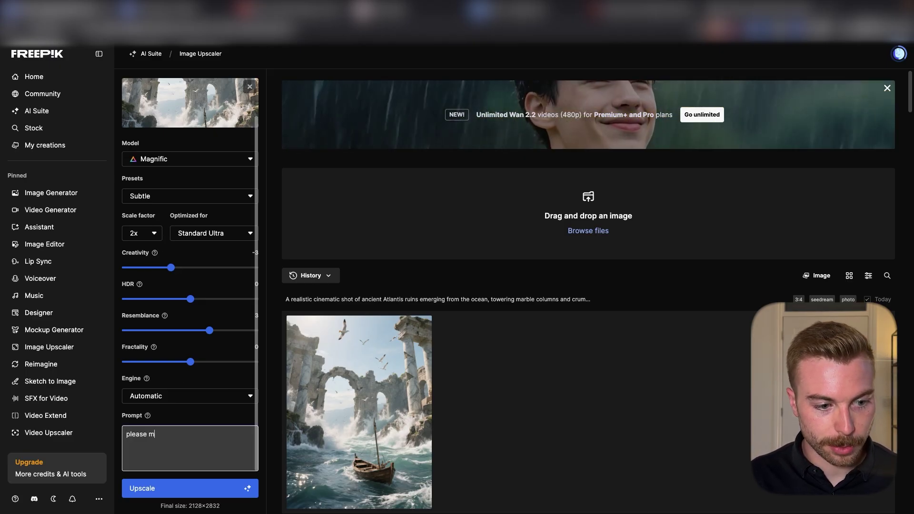
text(ake it look more realistic)
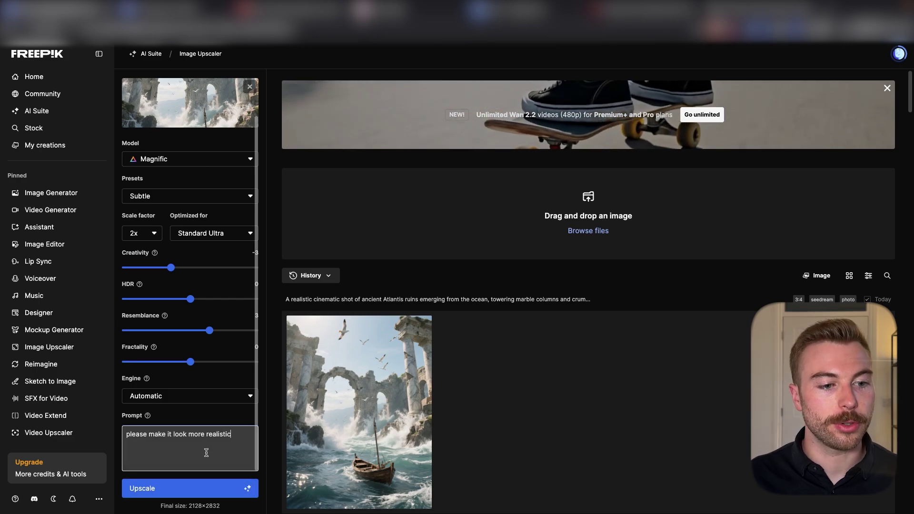
click(204, 495)
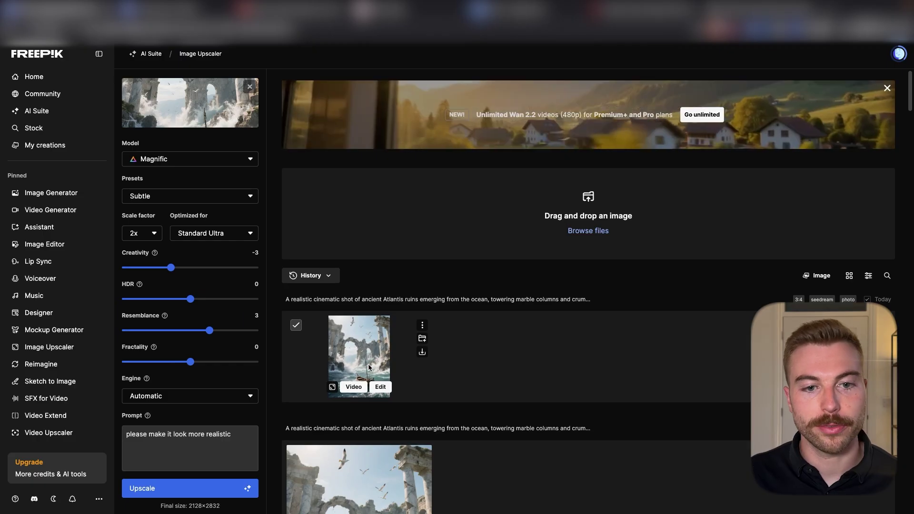
Step: Open the 2128×2832 px upscaled image full size and zoom in to compare it
click(369, 367)
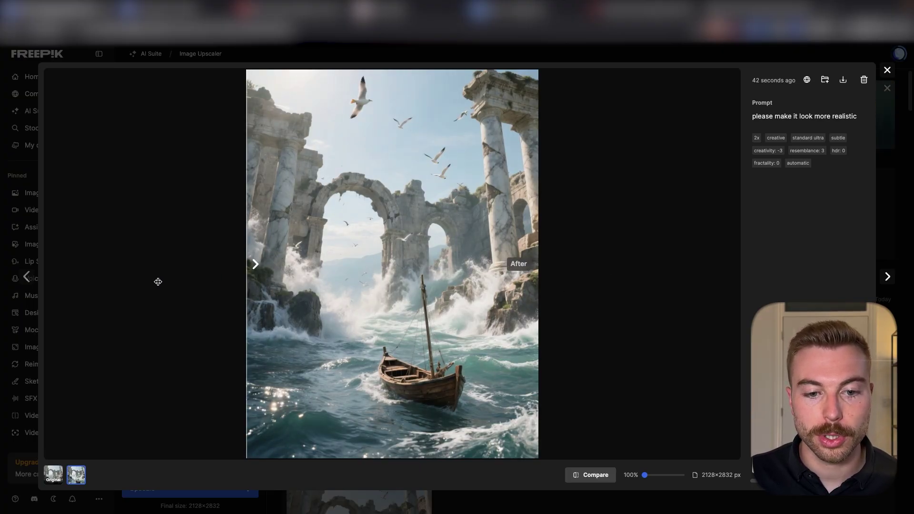
scroll(389, 401, up, 5)
scroll(386, 401, down, 2)
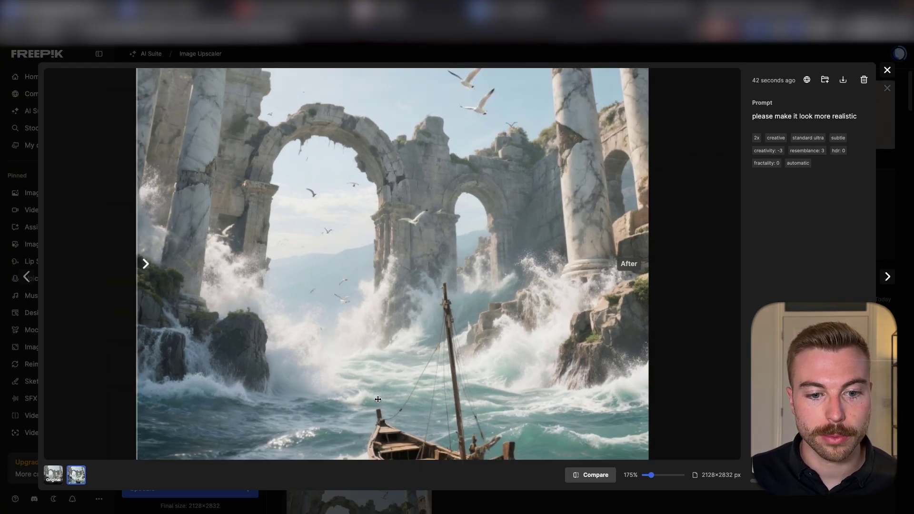
scroll(377, 399, down, 1)
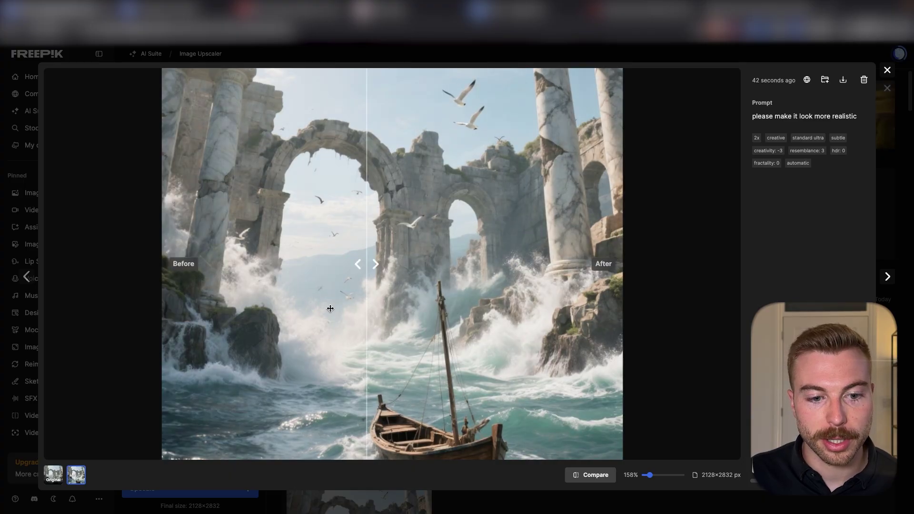
scroll(577, 255, down, 3)
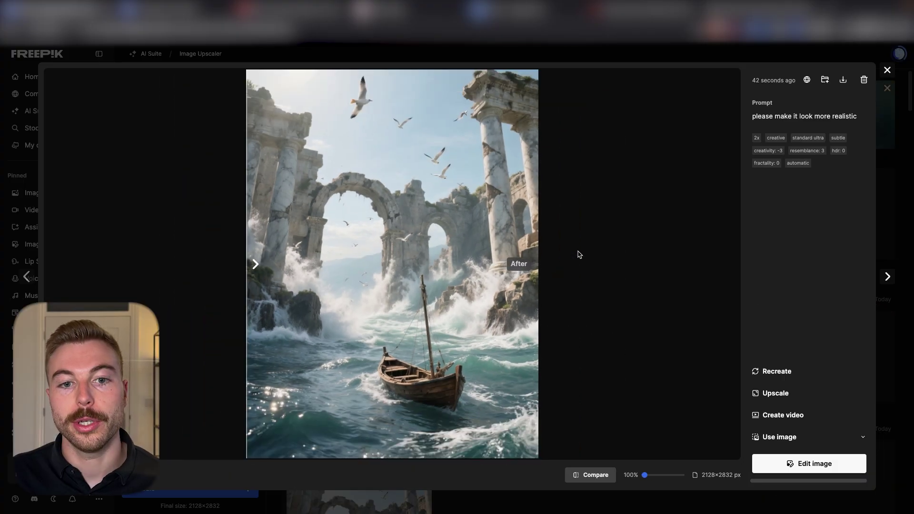
Step: Start a video from the upscaled boat image and browse the available video models
click(795, 427)
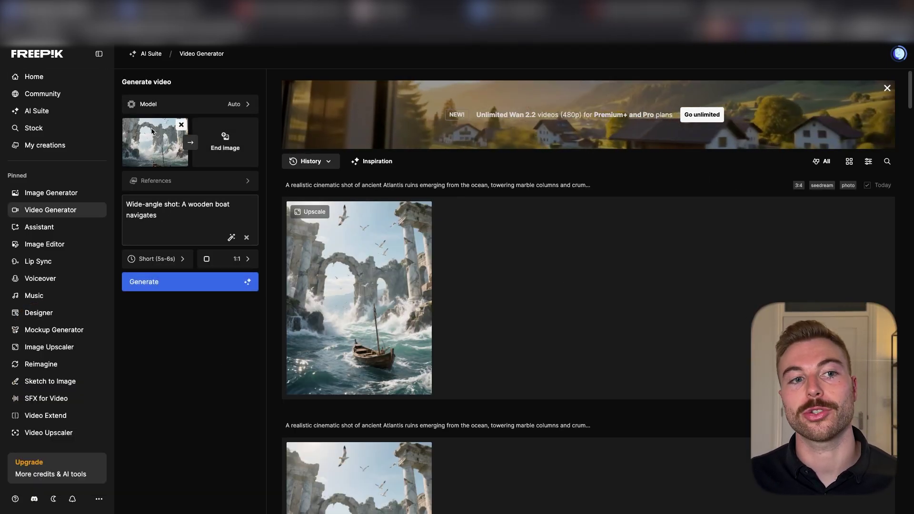
click(156, 109)
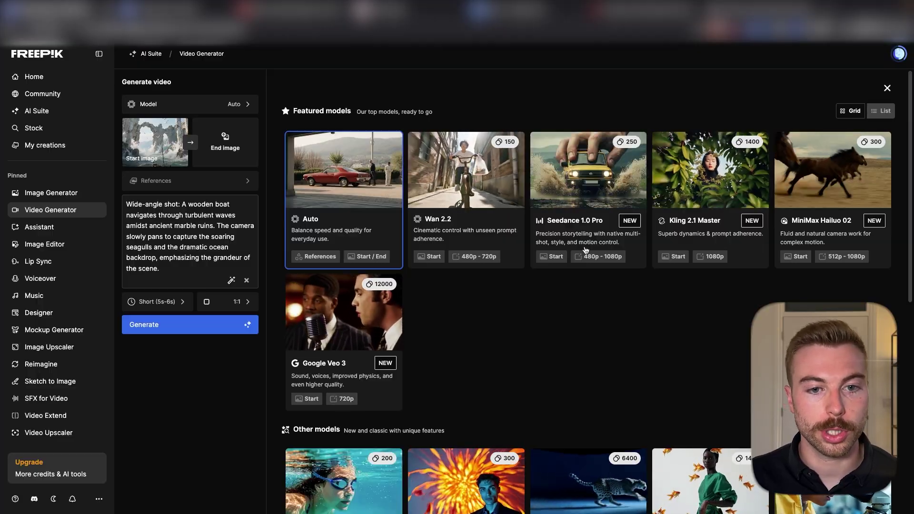
scroll(560, 257, down, 1)
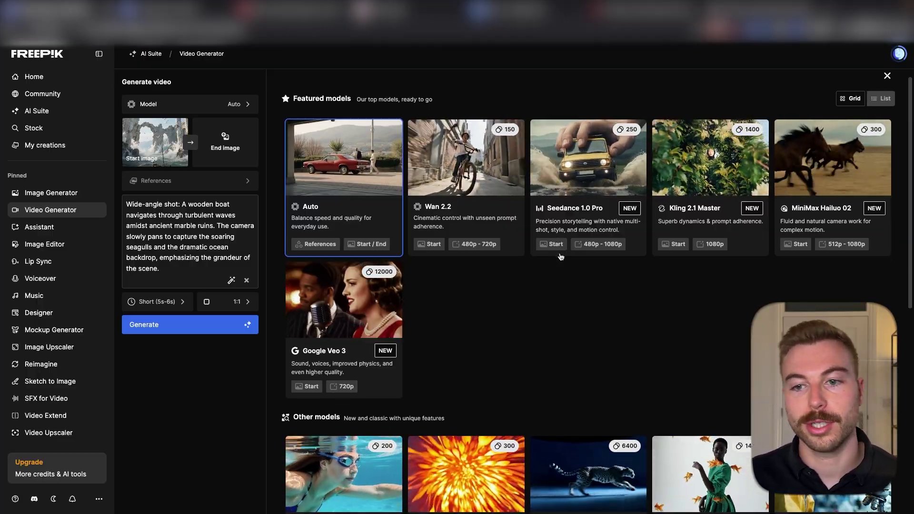
scroll(561, 257, down, 8)
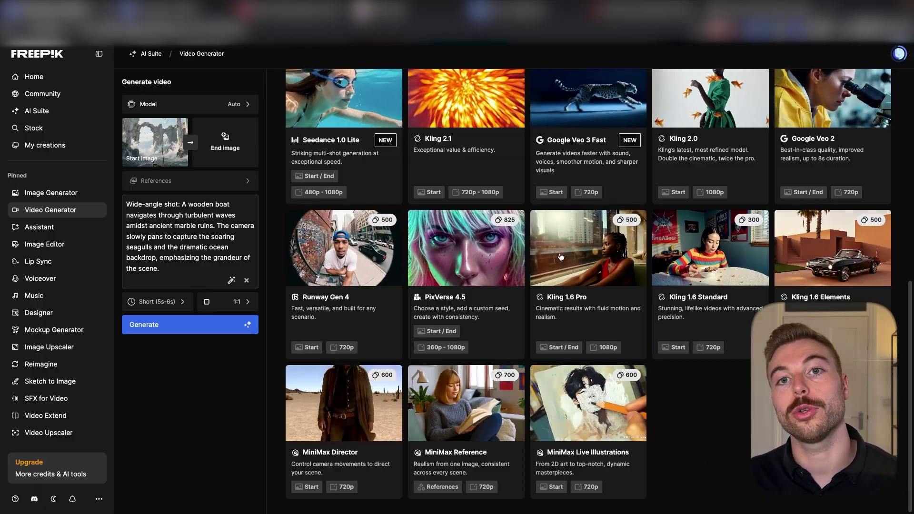
scroll(560, 257, up, 2)
scroll(560, 257, up, 6)
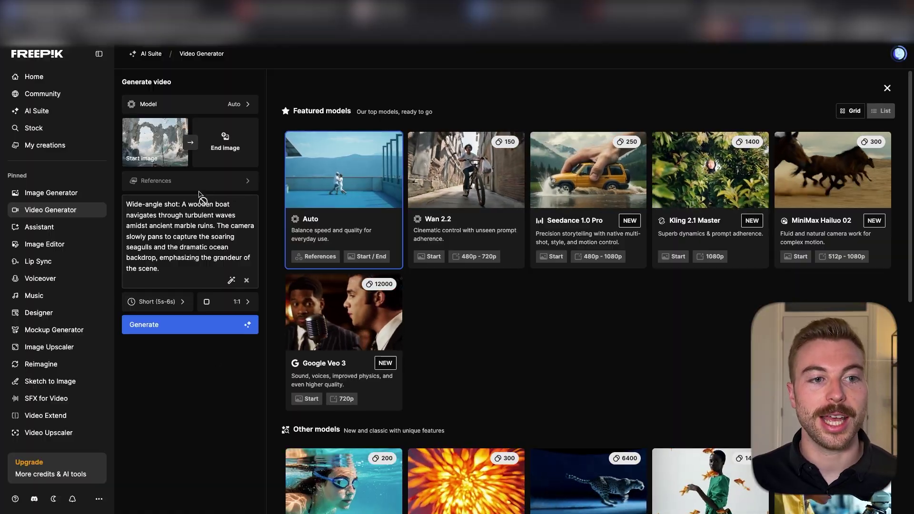
Step: AI-enhance the boat prompt and generate the Kling 2.1 Master video
click(230, 282)
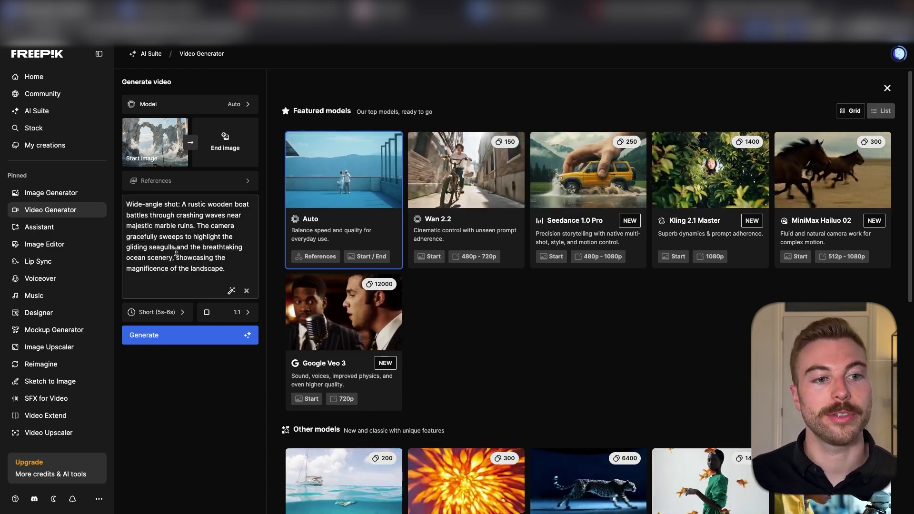
click(199, 330)
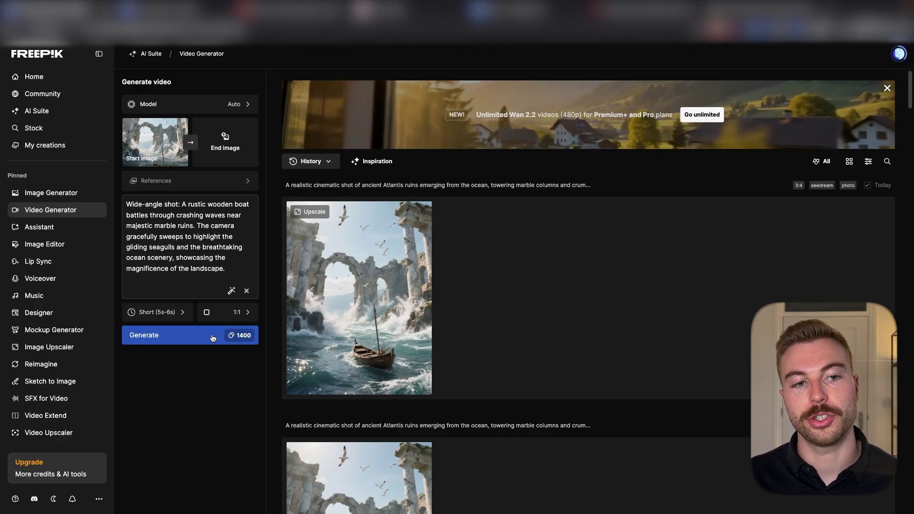
click(213, 338)
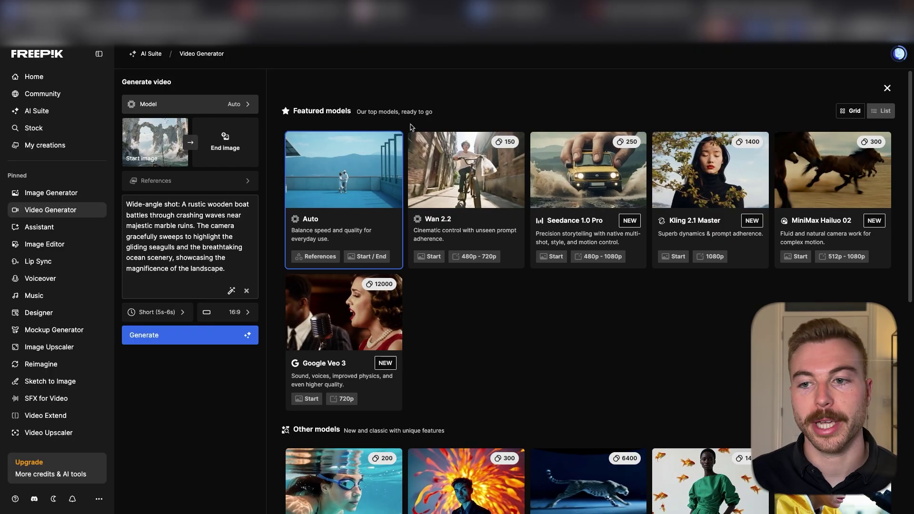
Step: Choose MiniMax Hailuo 02 as the video model, then switch to My creations
click(875, 233)
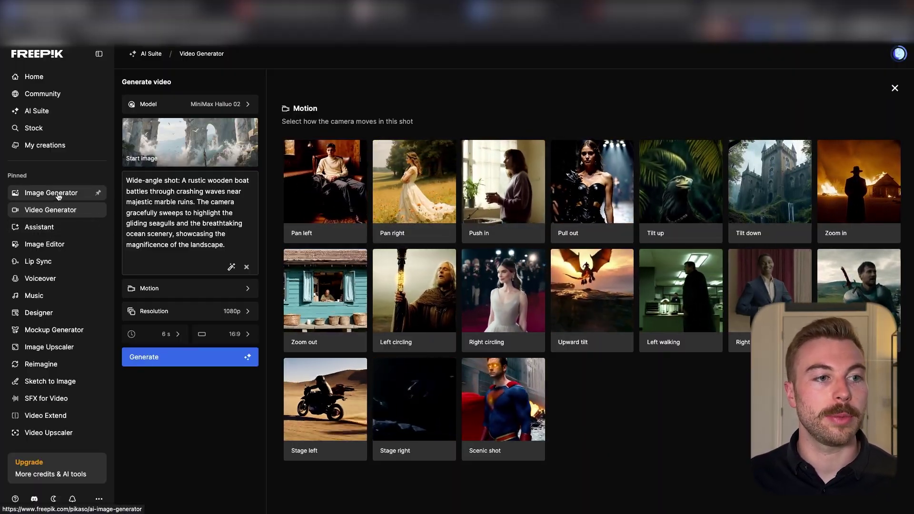
click(56, 146)
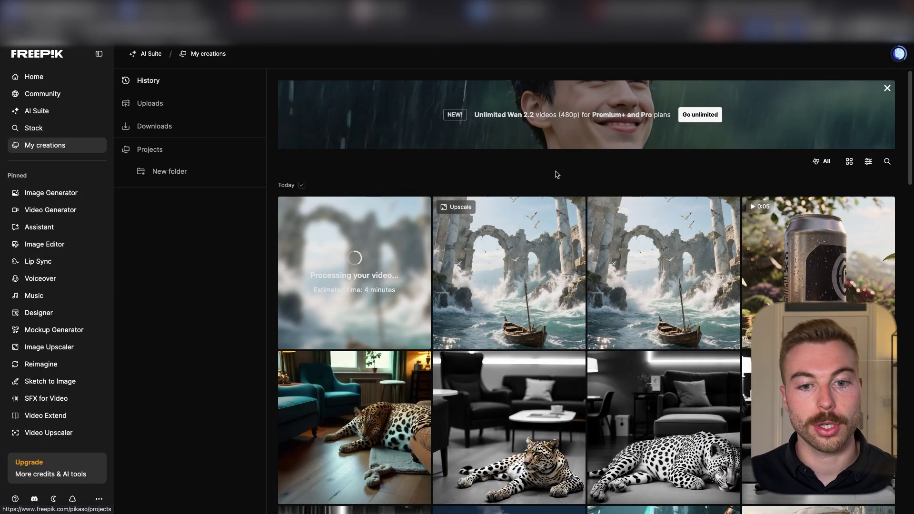
Step: Open the rooftop runner image from My creations and start a video from it
scroll(557, 174, down, 3)
scroll(554, 284, down, 15)
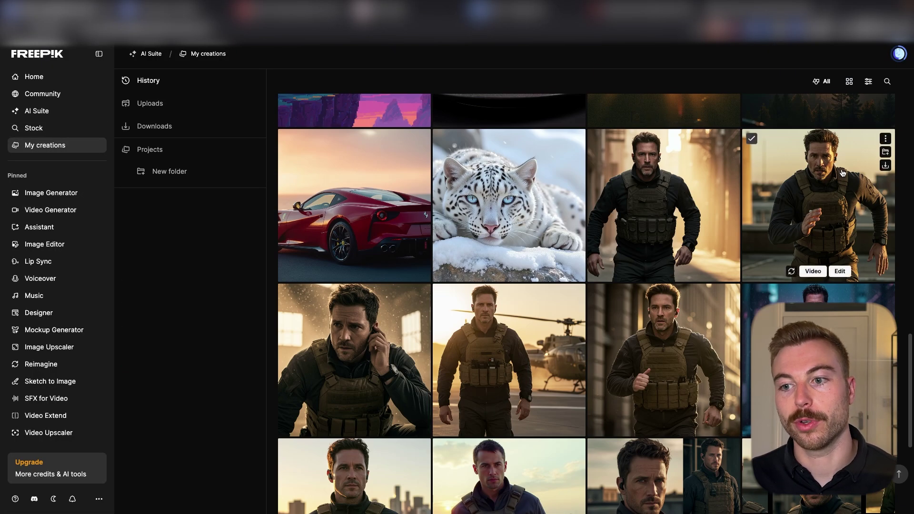
click(841, 172)
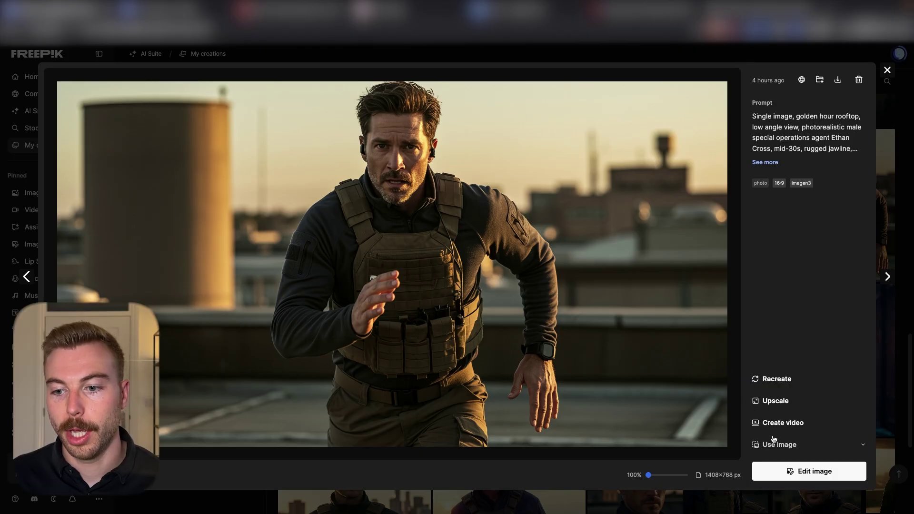
click(775, 422)
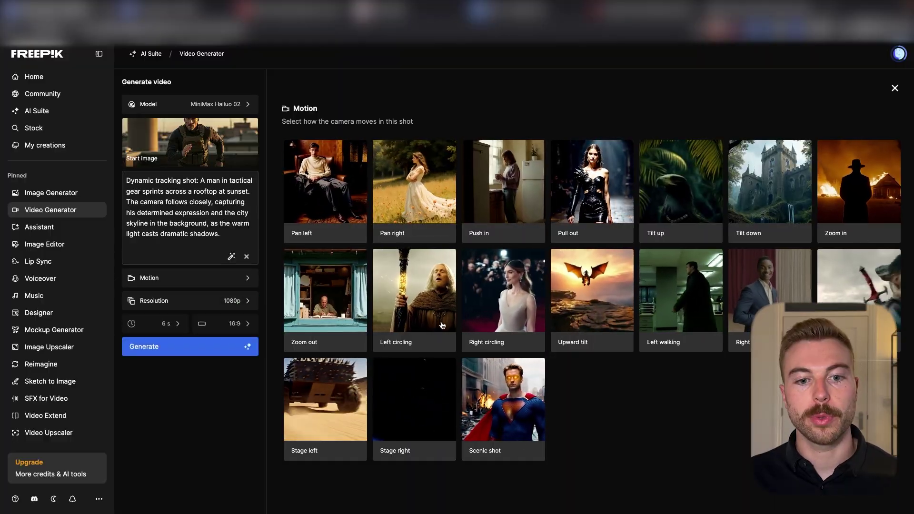
Step: Set Left circling camera motion and 1080p resolution, then generate the rooftop video
click(424, 312)
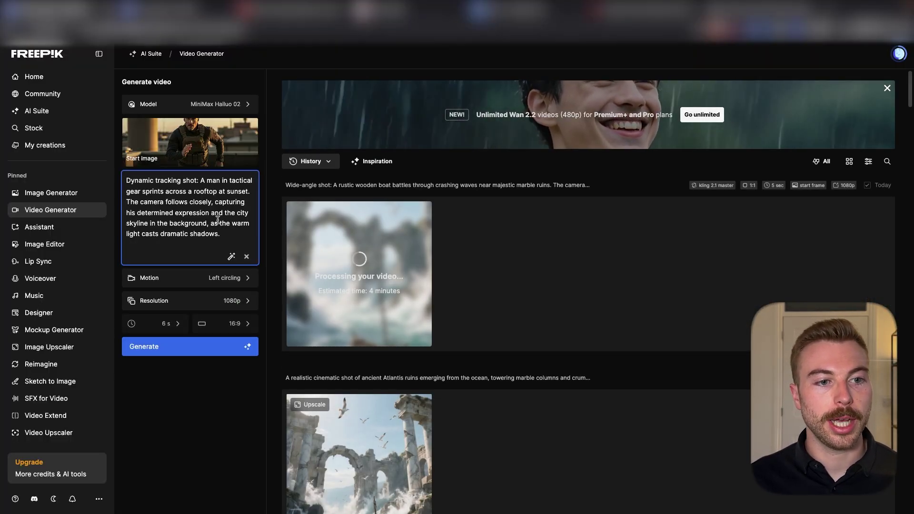
click(229, 230)
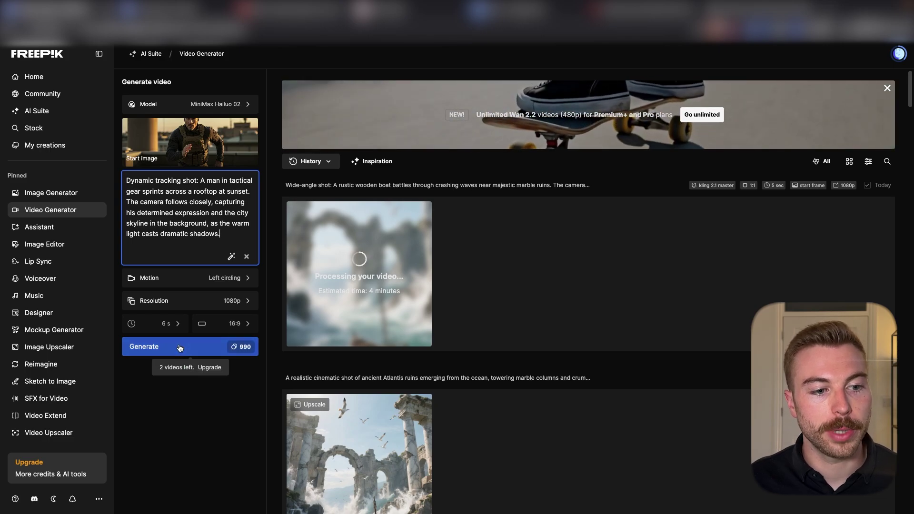
click(188, 304)
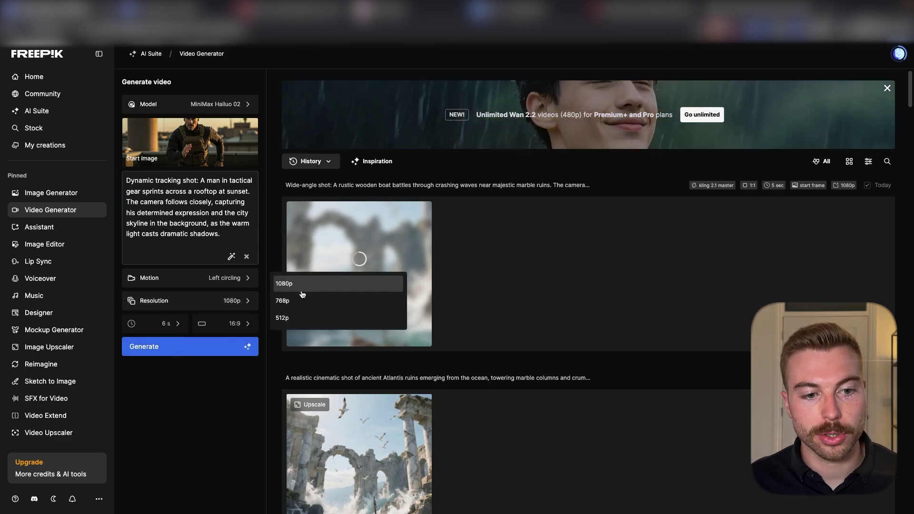
click(189, 387)
click(193, 352)
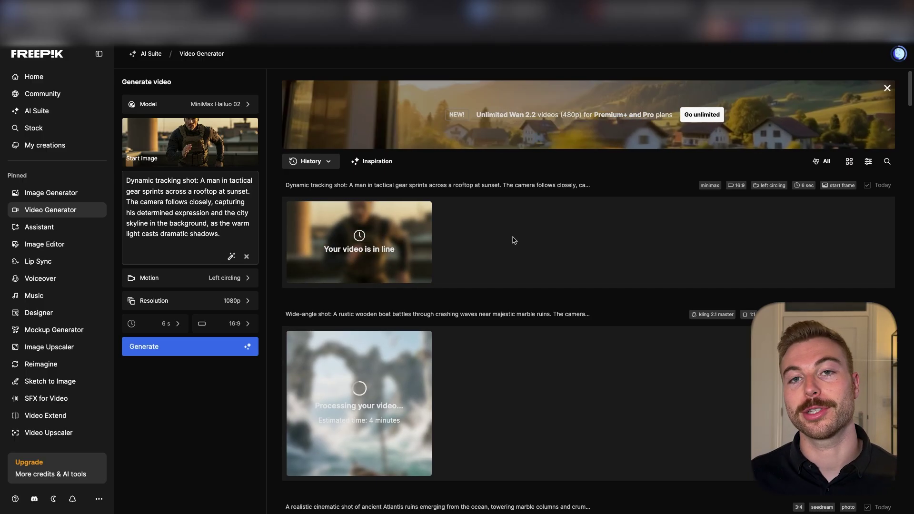
Step: Open the finished 5 s, 1080p Kling boat video and replay it twice
scroll(534, 341, down, 1)
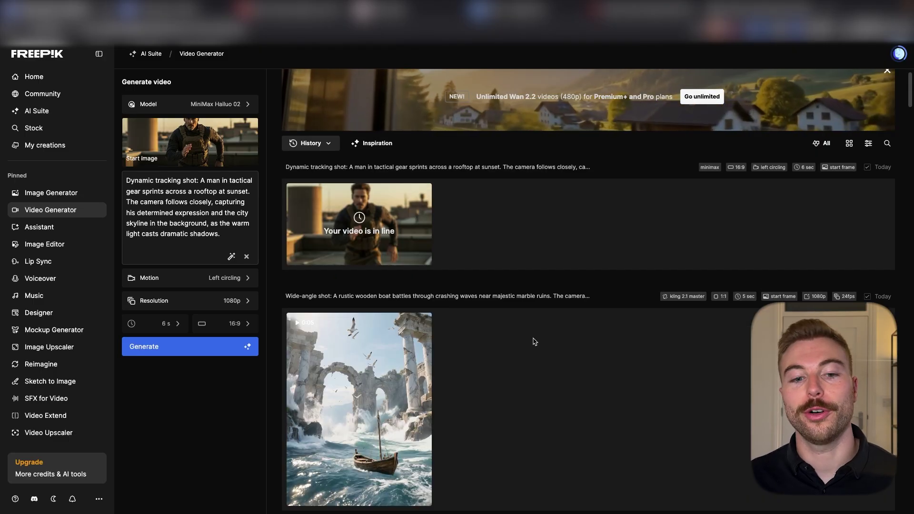
scroll(534, 341, down, 2)
click(381, 333)
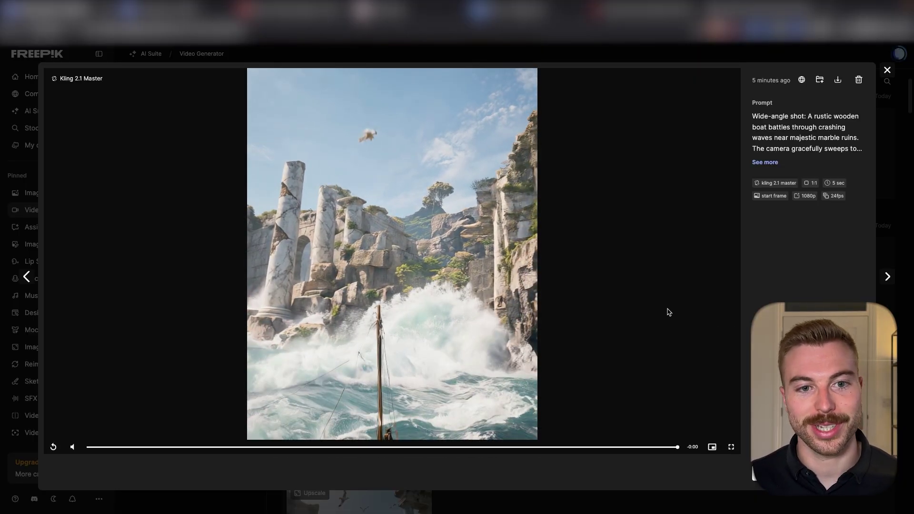
click(668, 311)
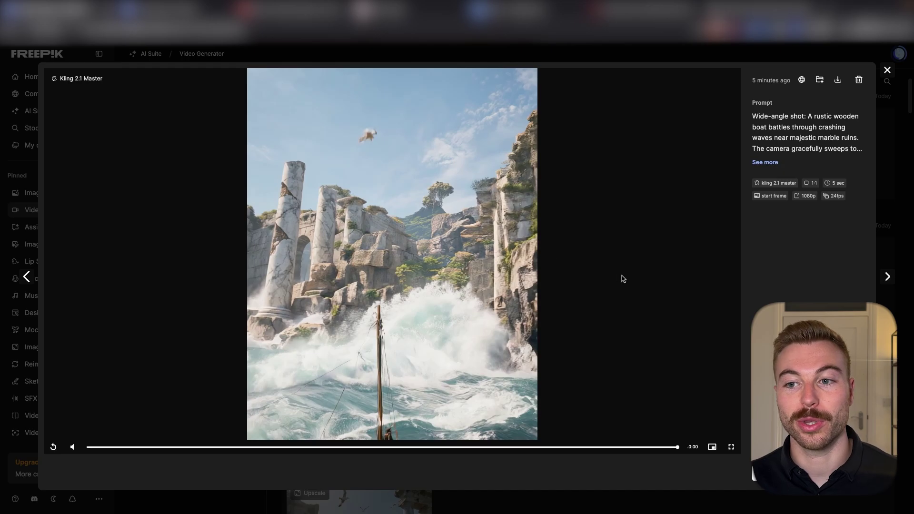
click(623, 279)
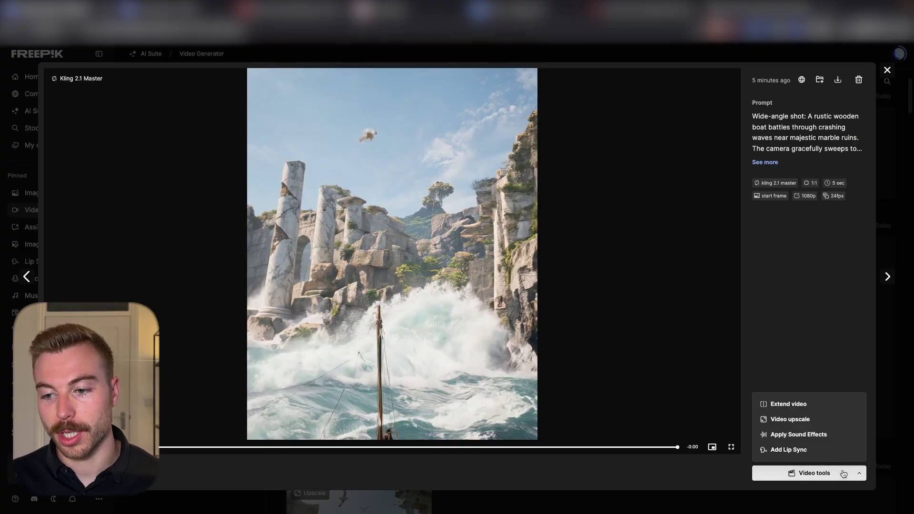
Step: In SFX for Video, describe the sounds: 'please add custs of wind, waves crashing and seagull'
click(787, 438)
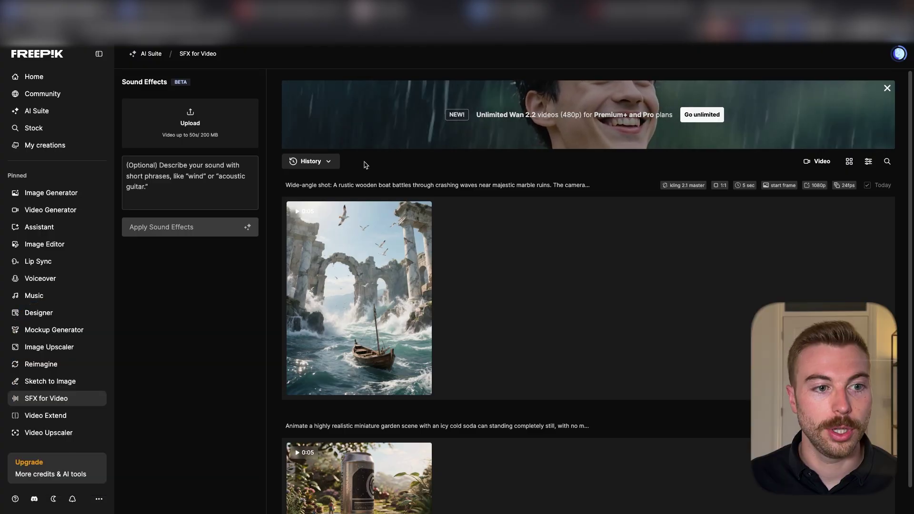
click(150, 161)
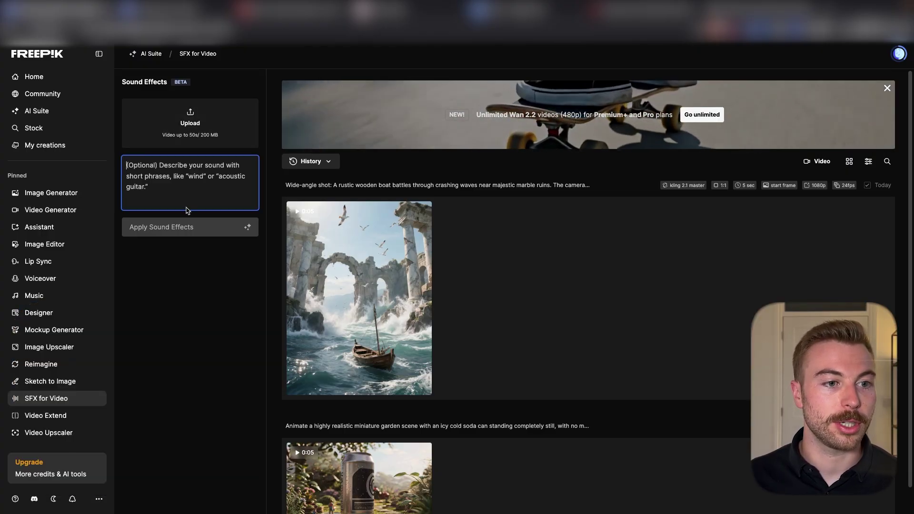
text(please ad)
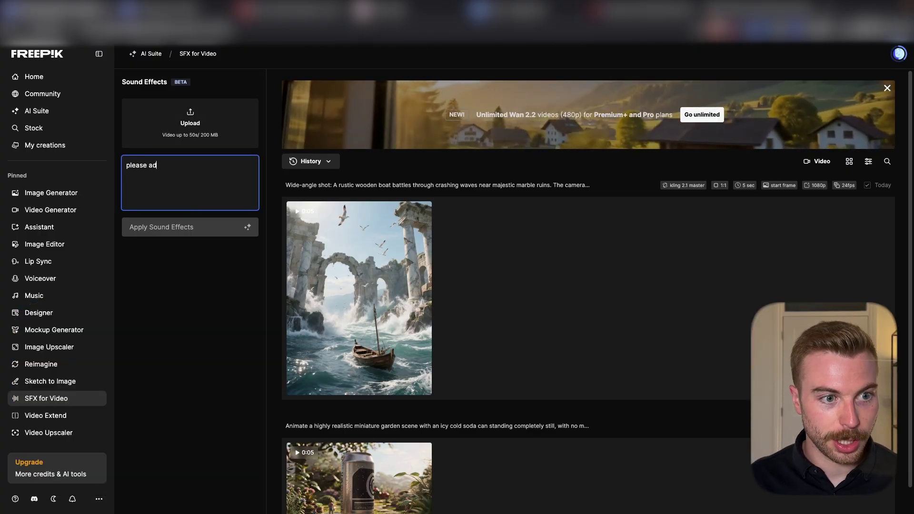
text(d custs of wind, waves crashing and seagull)
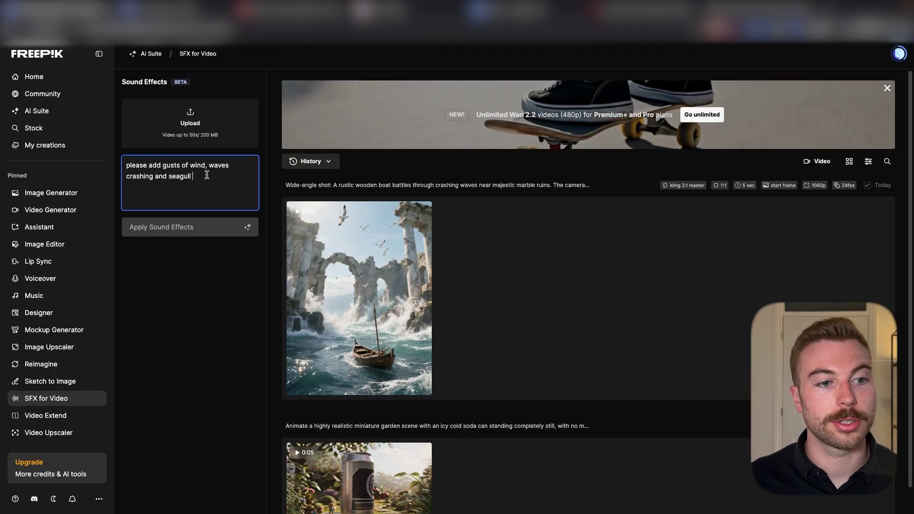
click(145, 229)
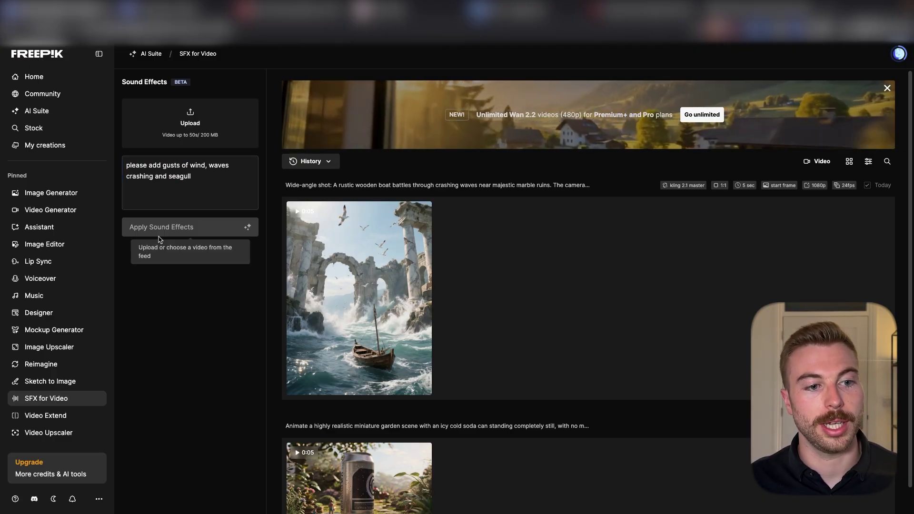
Step: Load the Atlantis boat video, apply the sound effects, and play the new clip
click(173, 135)
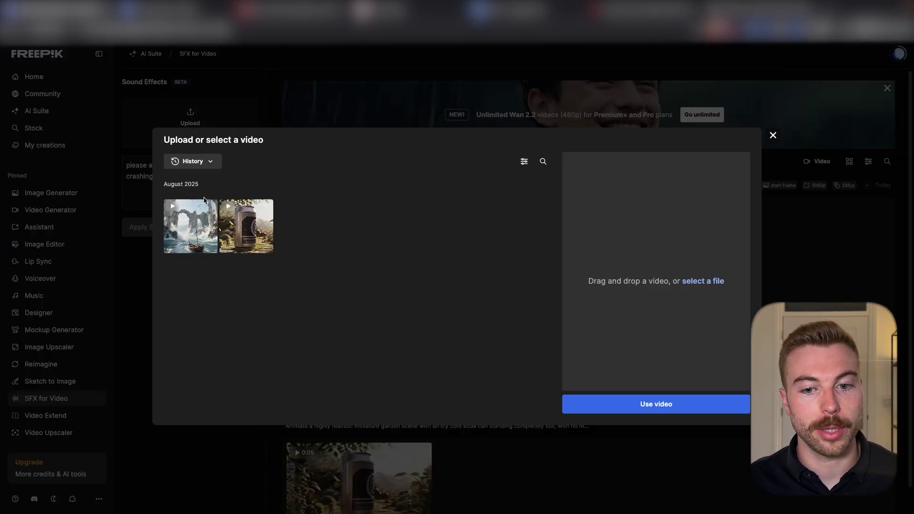
click(184, 243)
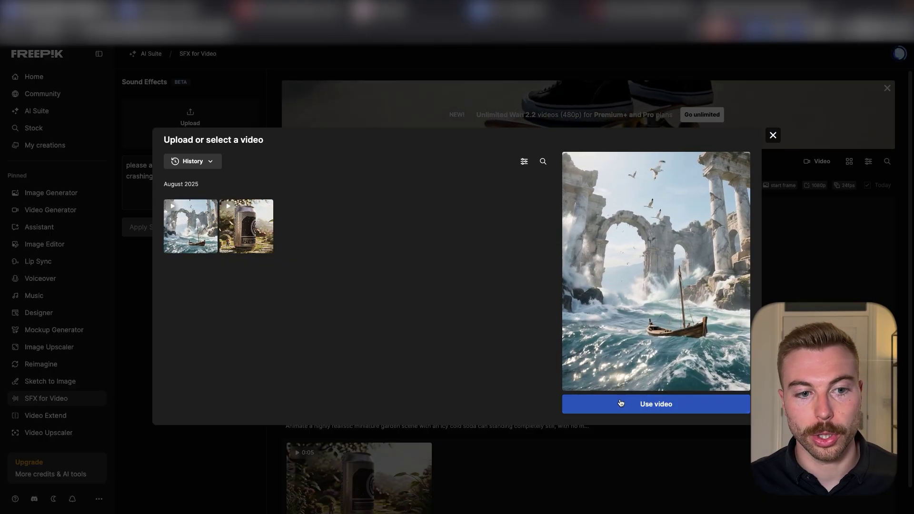
click(685, 405)
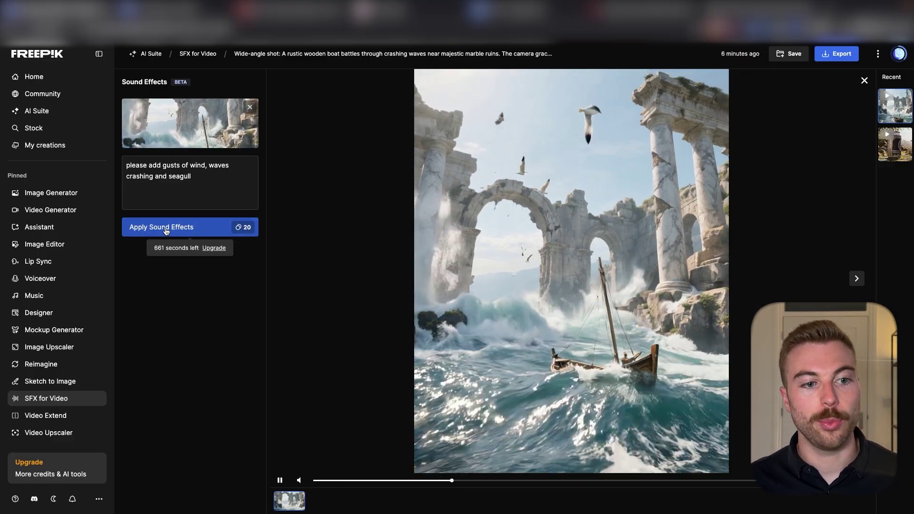
click(166, 231)
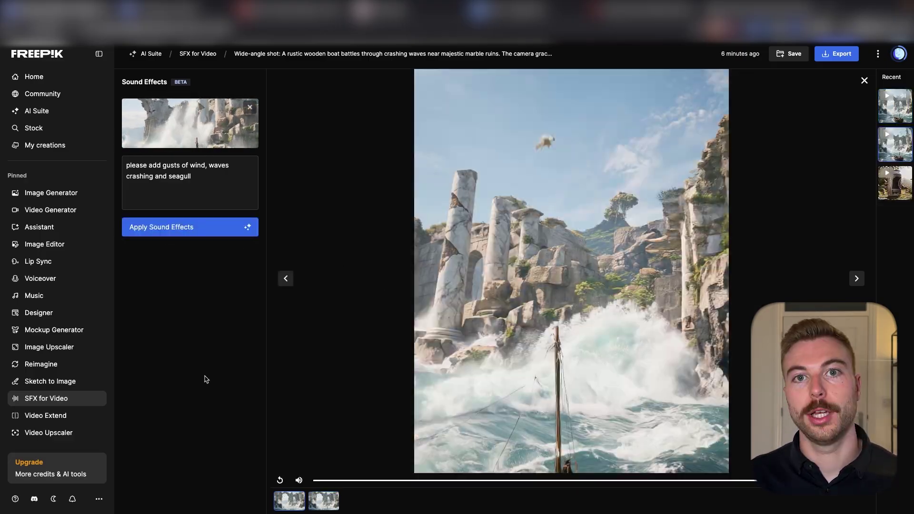
click(319, 501)
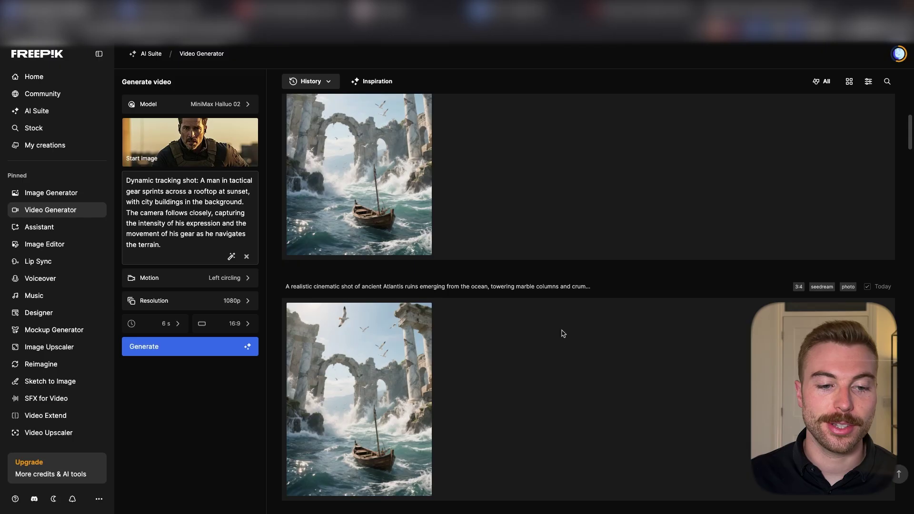
Step: Watch the finished MiniMax rooftop tracking-shot clip twice, closing the viewer afterwards
mouse_move(350, 386)
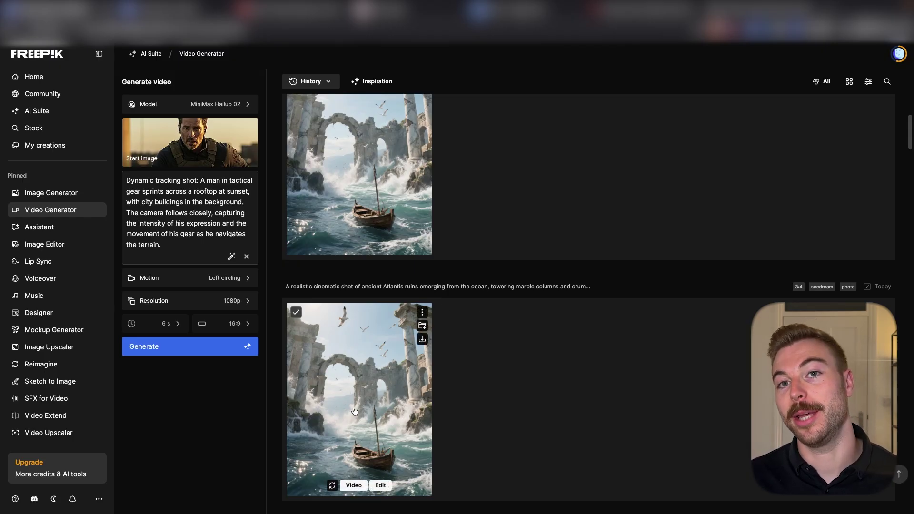
scroll(354, 412, down, 3)
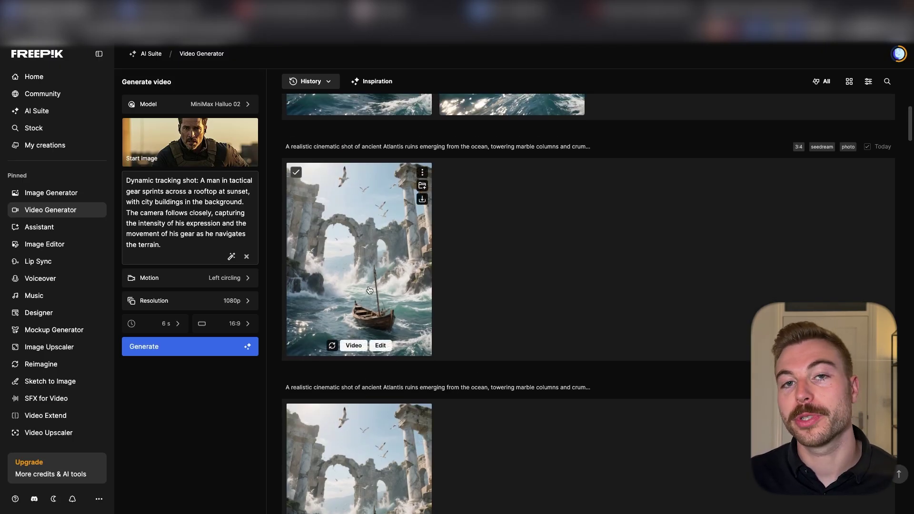
scroll(368, 289, up, 5)
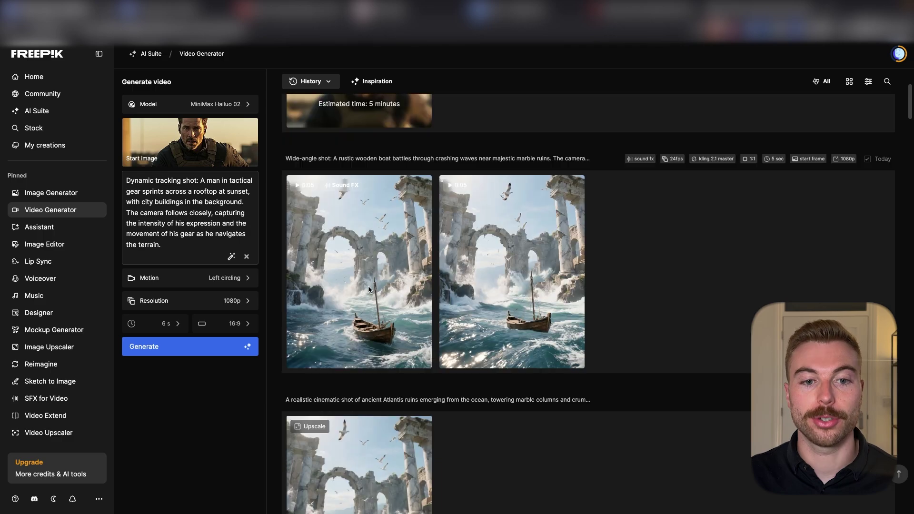
mouse_move(536, 308)
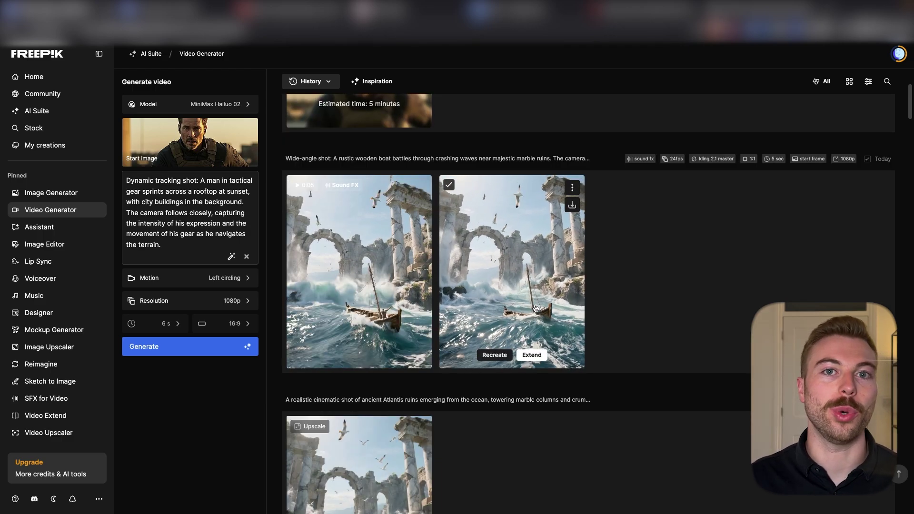
scroll(514, 195, up, 3)
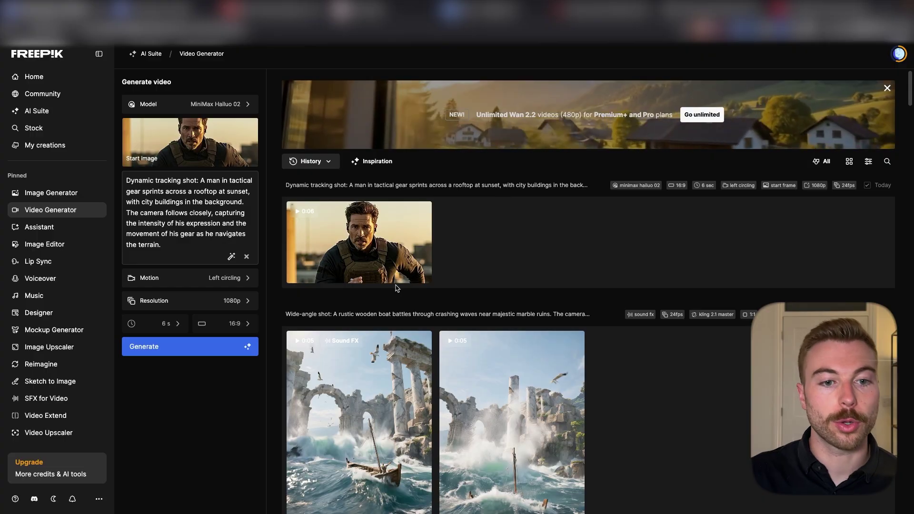
click(314, 251)
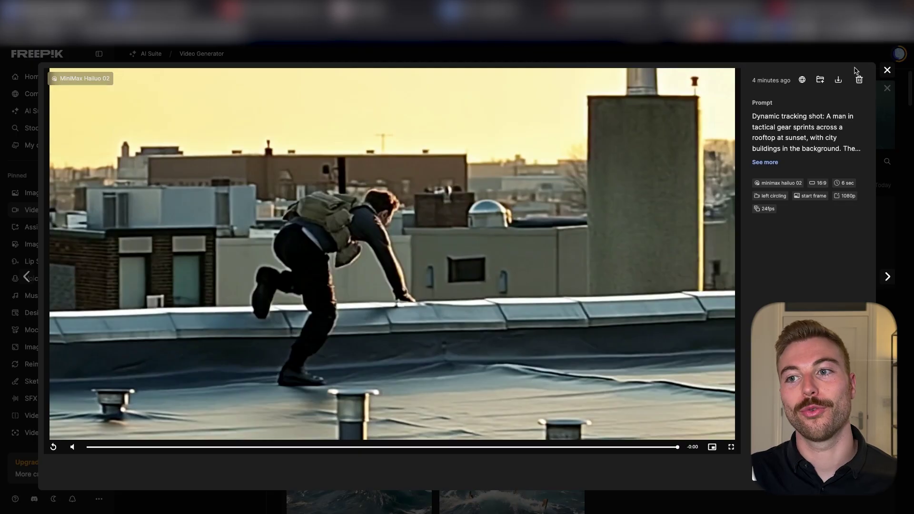
click(887, 71)
mouse_move(376, 232)
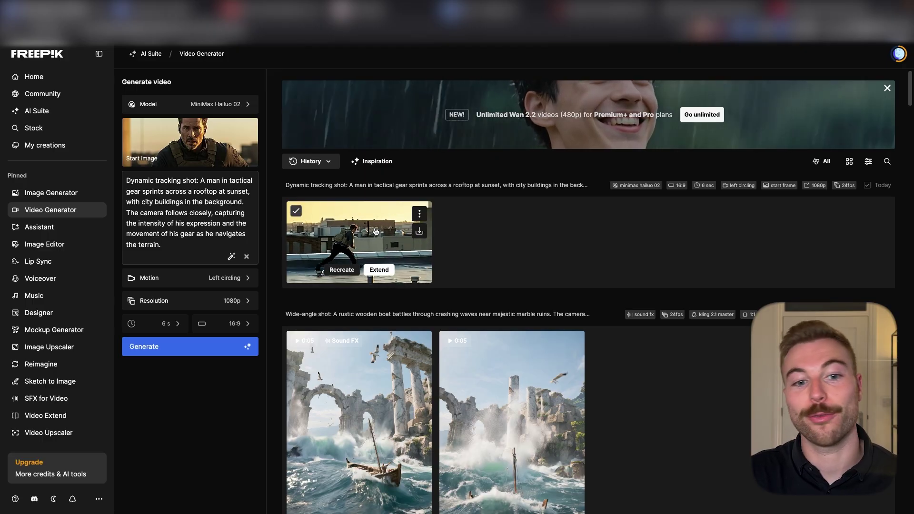
click(375, 232)
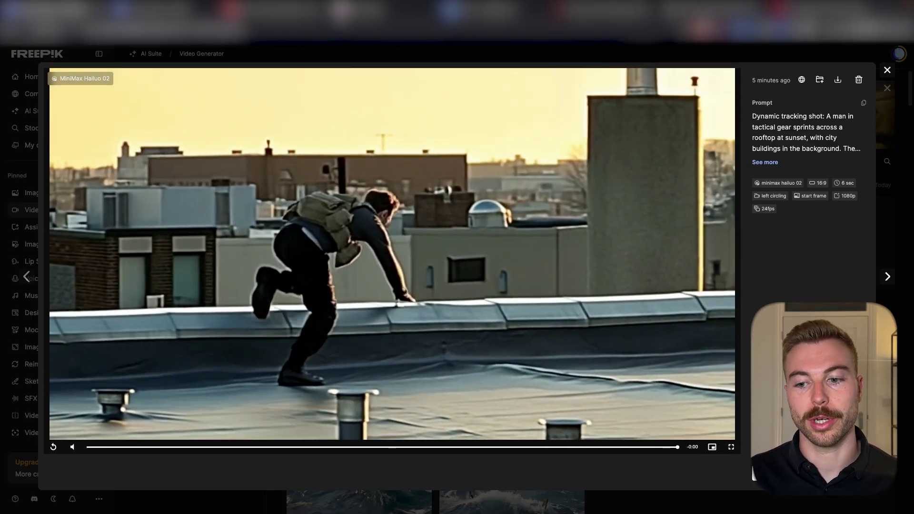
key(Escape)
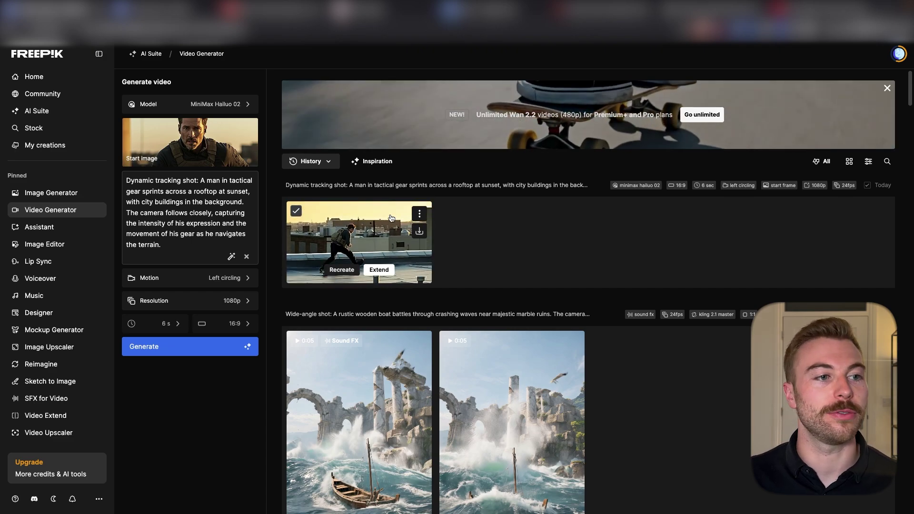
Step: Go to the Voiceover tool and filter the voices to Trailers
mouse_move(25, 110)
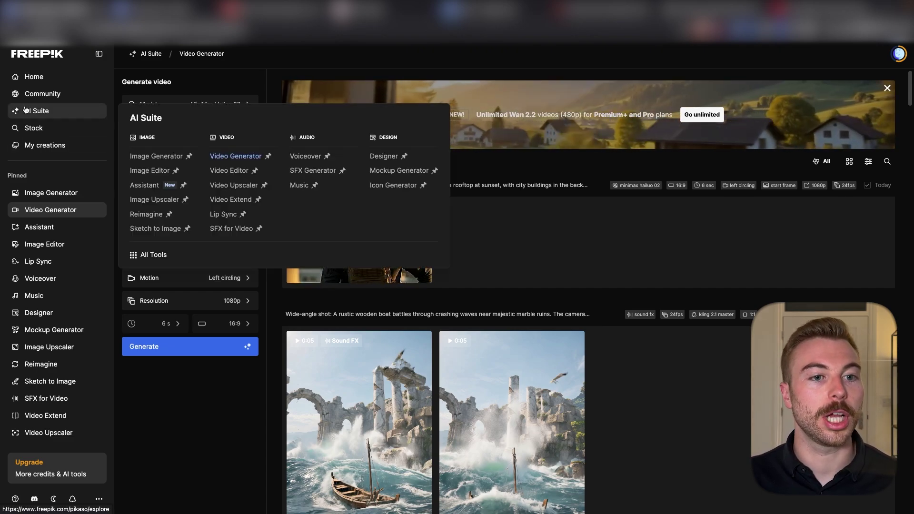
click(314, 154)
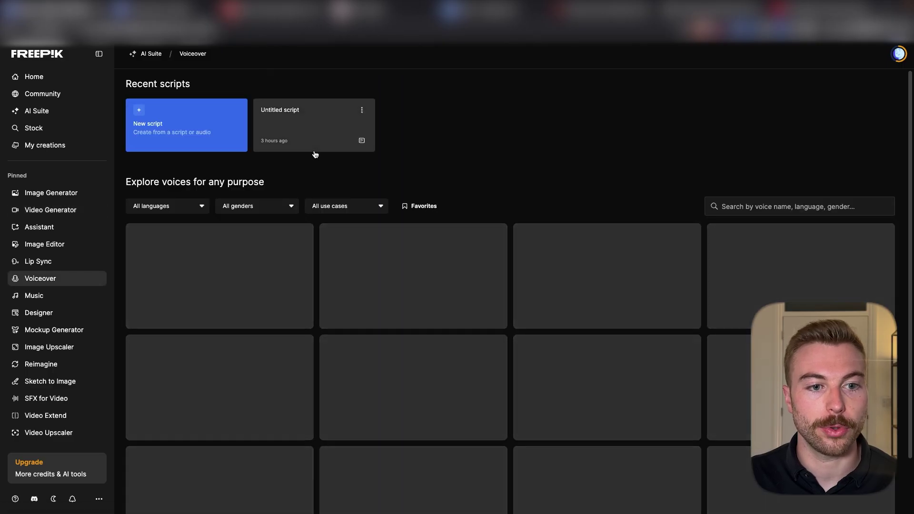
scroll(484, 251, down, 2)
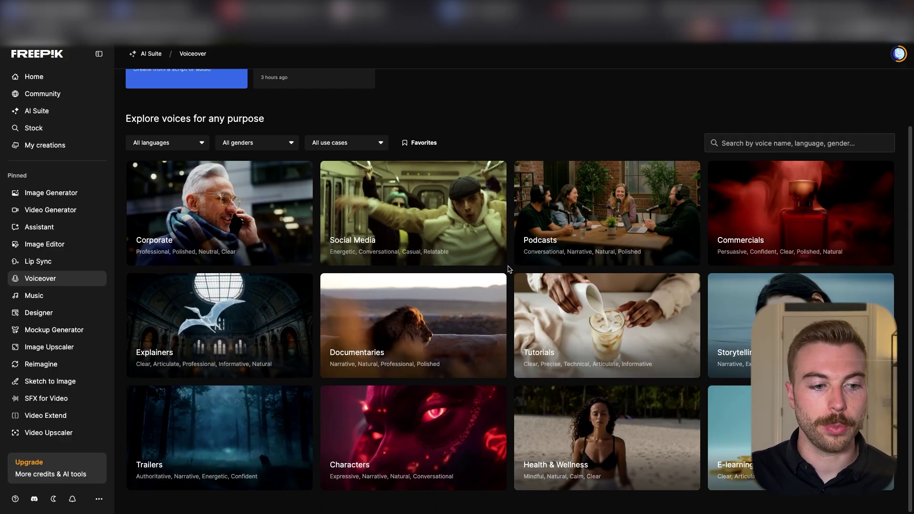
click(169, 422)
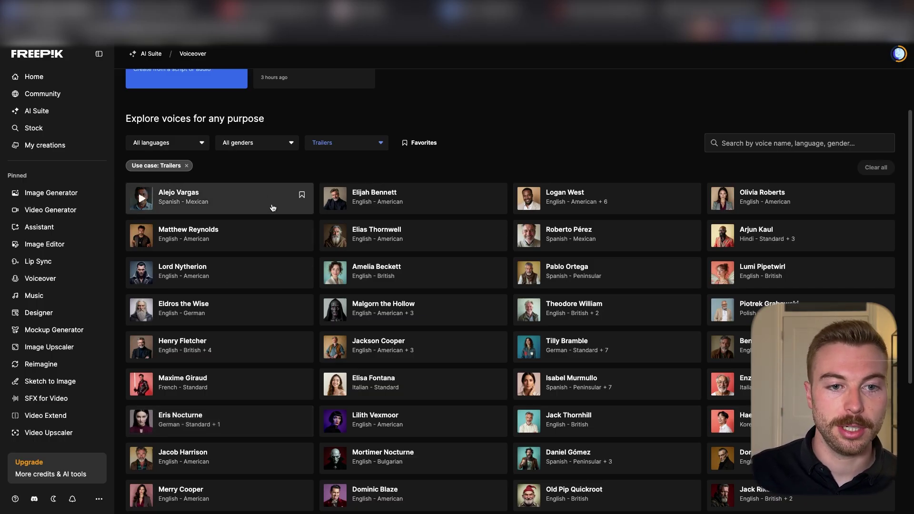
Step: Preview several trailer voices, then start a voiceover with Lord Nytherion
click(335, 199)
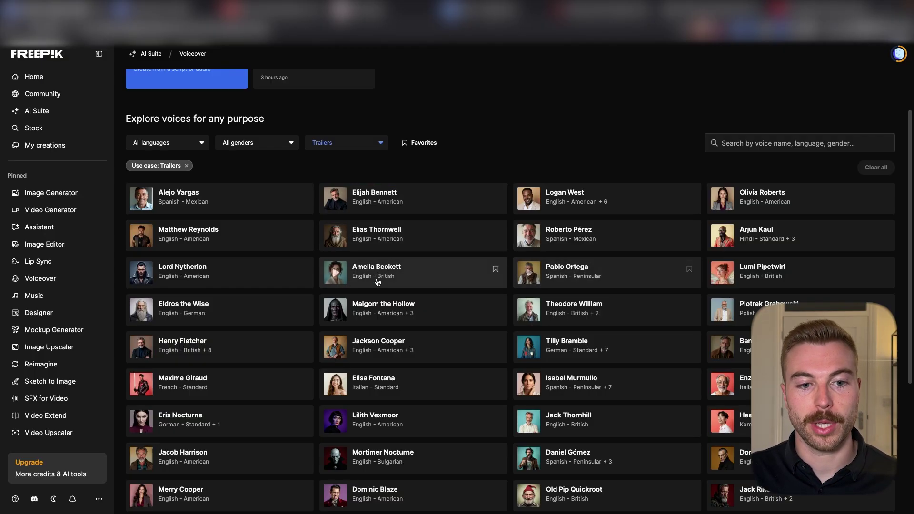
click(335, 278)
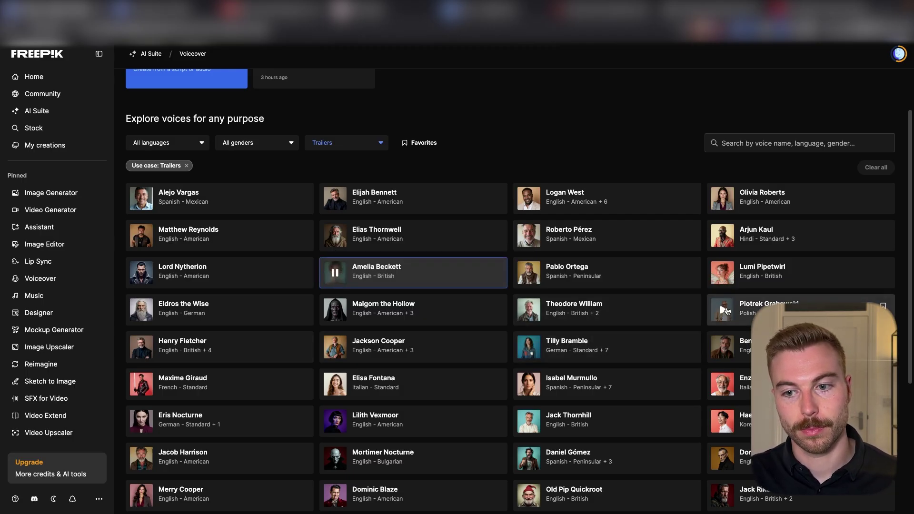
click(723, 310)
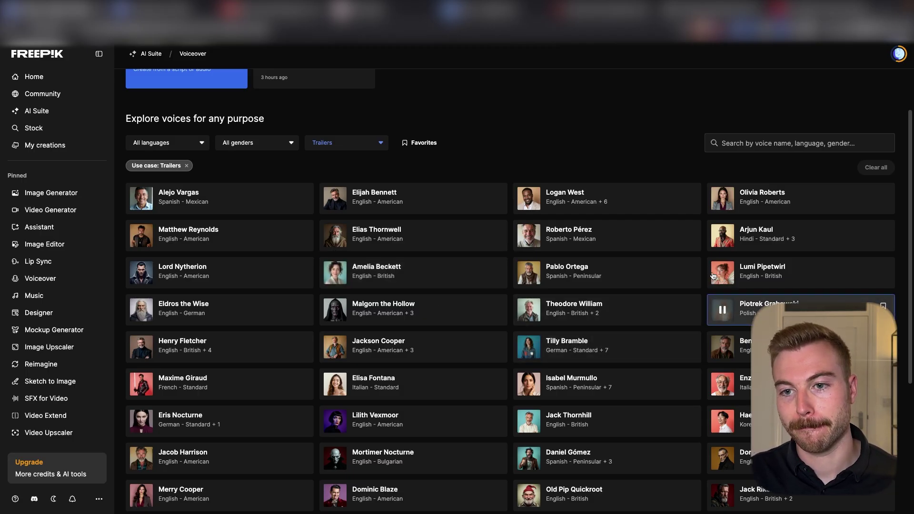
click(529, 459)
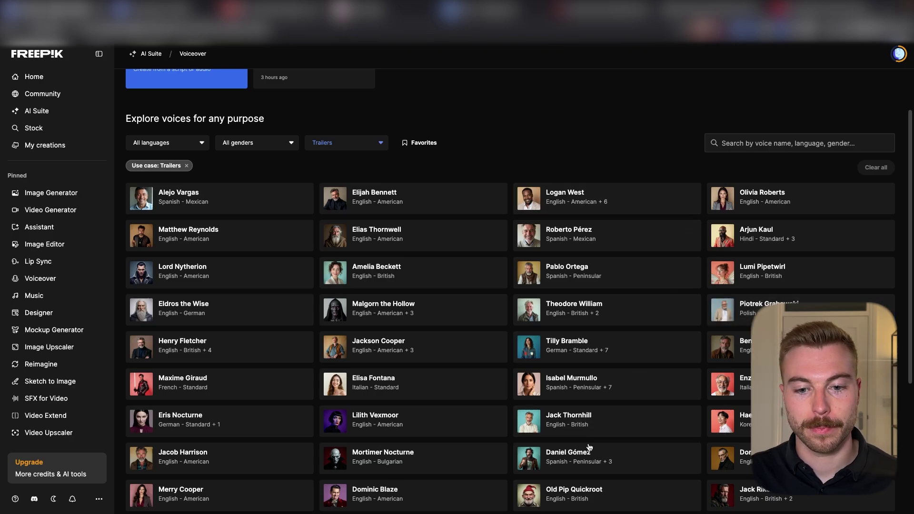
click(529, 458)
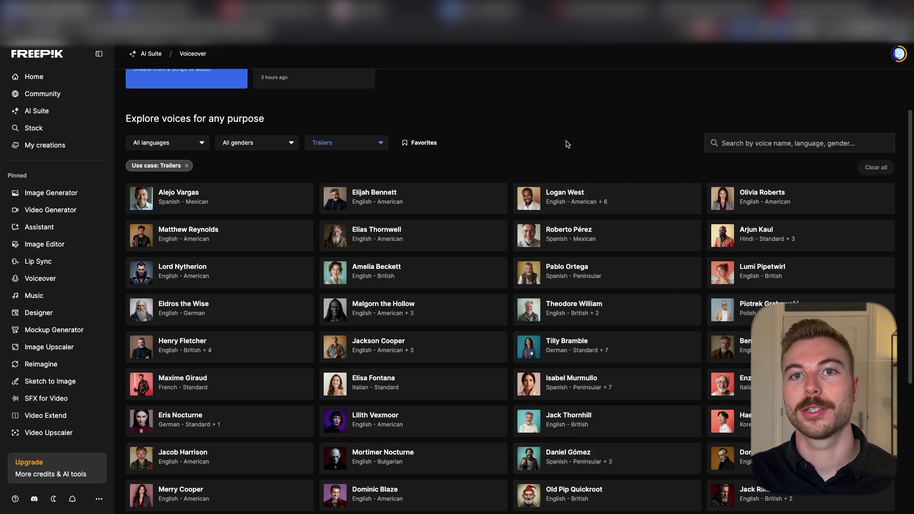
scroll(566, 144, down, 5)
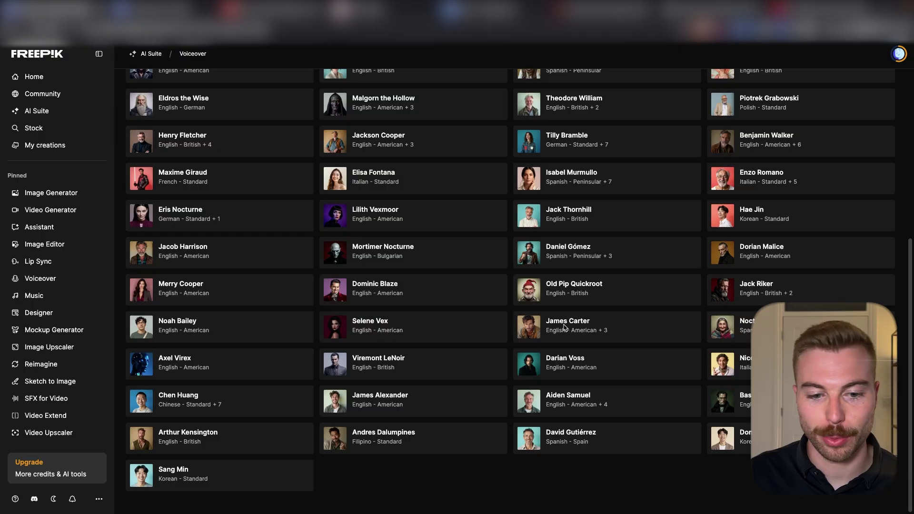
scroll(564, 328, up, 7)
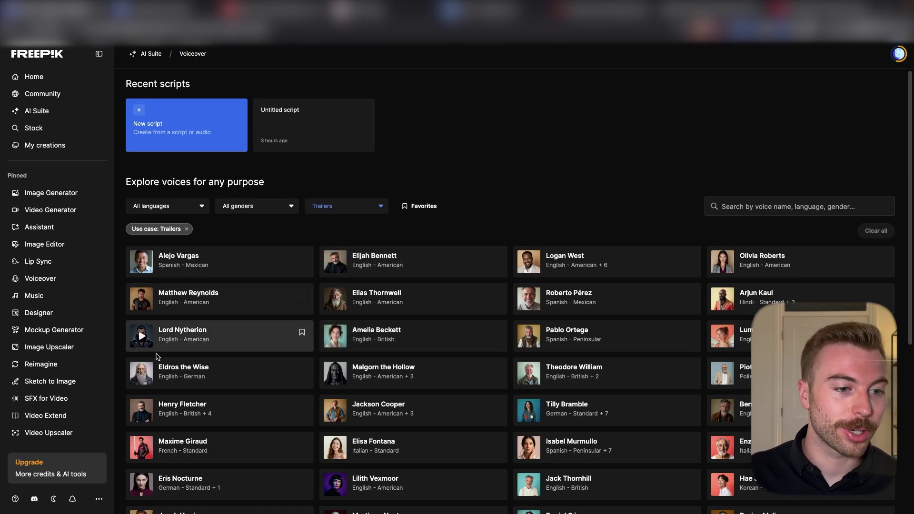
click(223, 340)
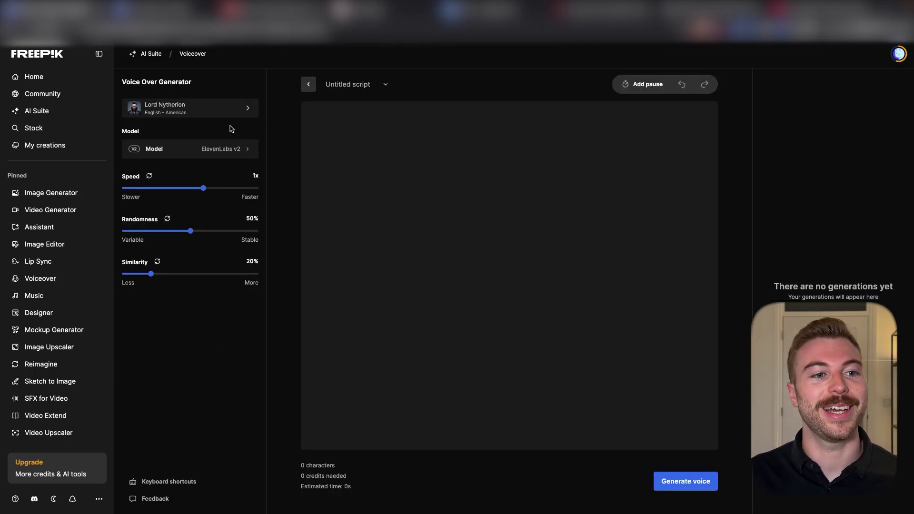
Step: Check the voice model list and paste the four-line 'In a world…' trailer script
click(206, 155)
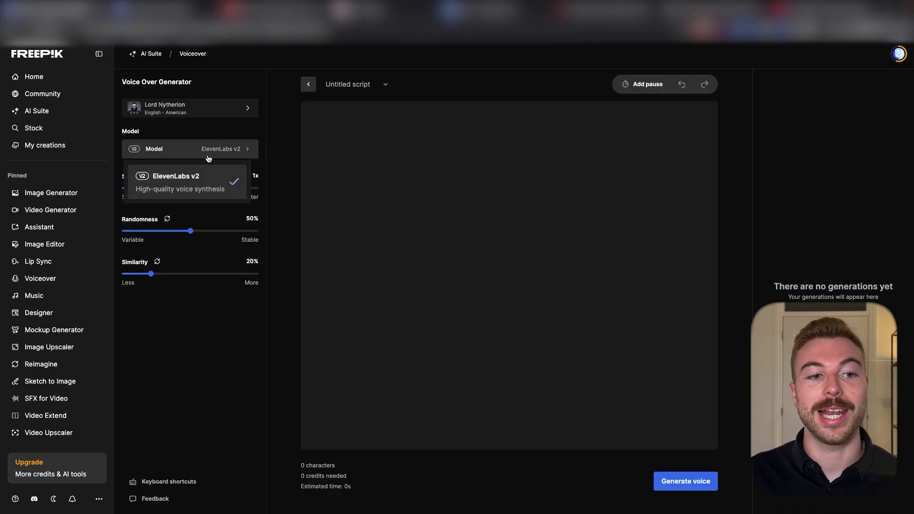
click(206, 134)
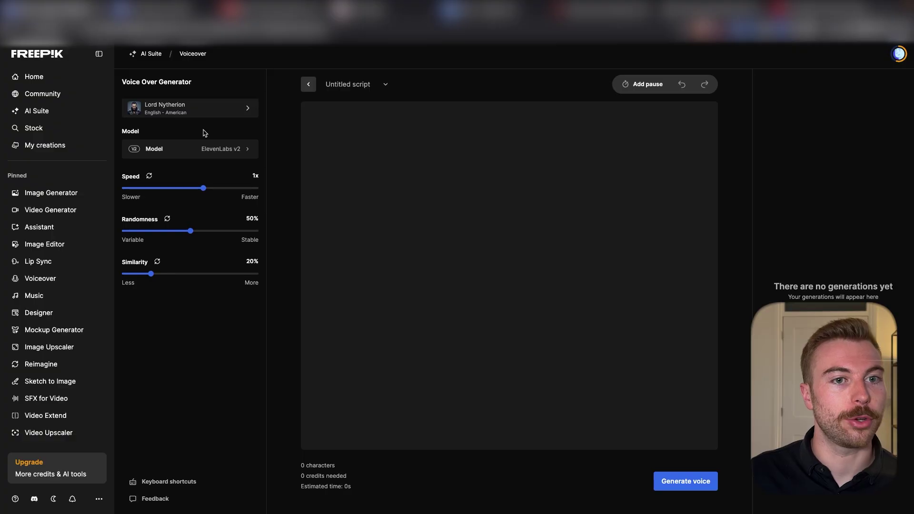
click(452, 175)
text(In a world... where four AI video giants ruled the screen... Luma. Runway. Minimax. Kling. Each one powerful... each one expensive... Until now.)
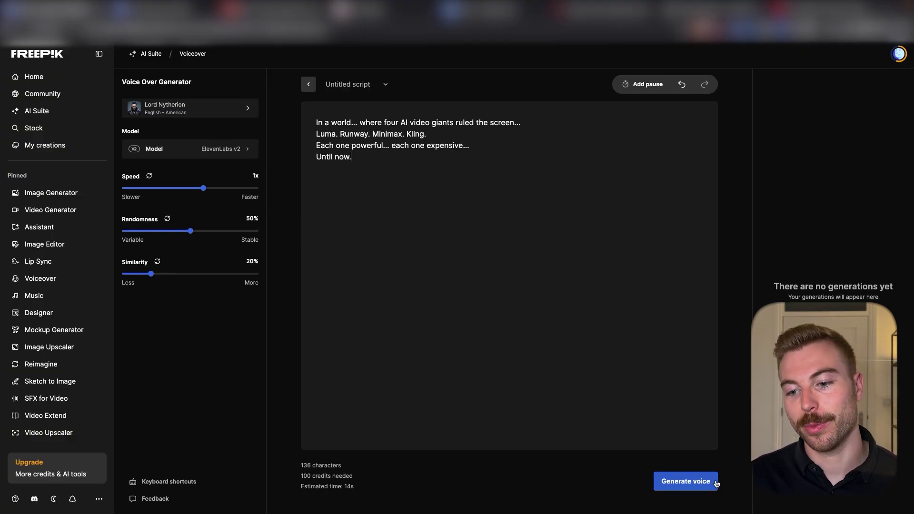
Step: Generate the 14-second Lord Nytherion voiceover and play it back
click(688, 486)
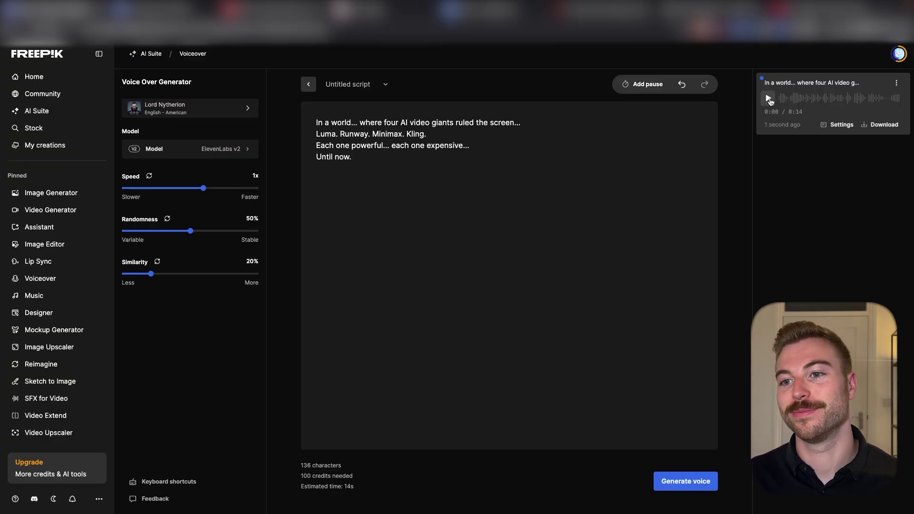
click(769, 98)
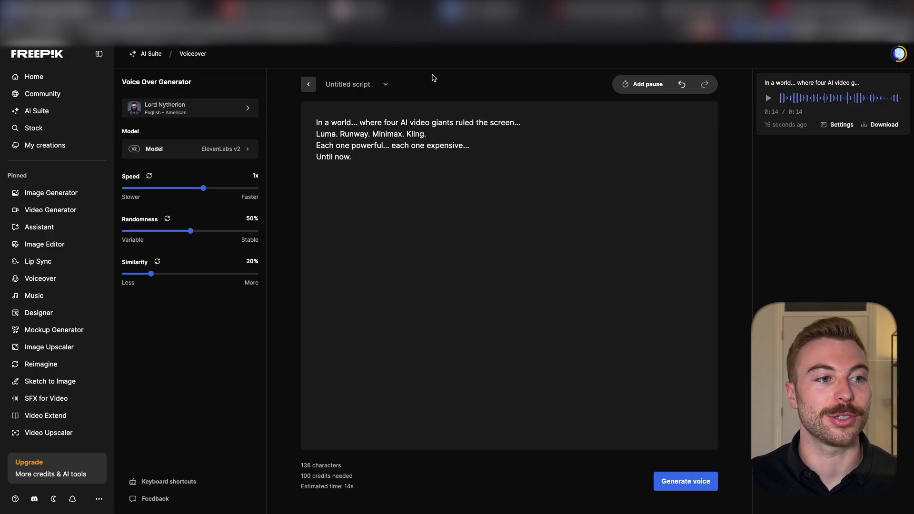
mouse_move(55, 114)
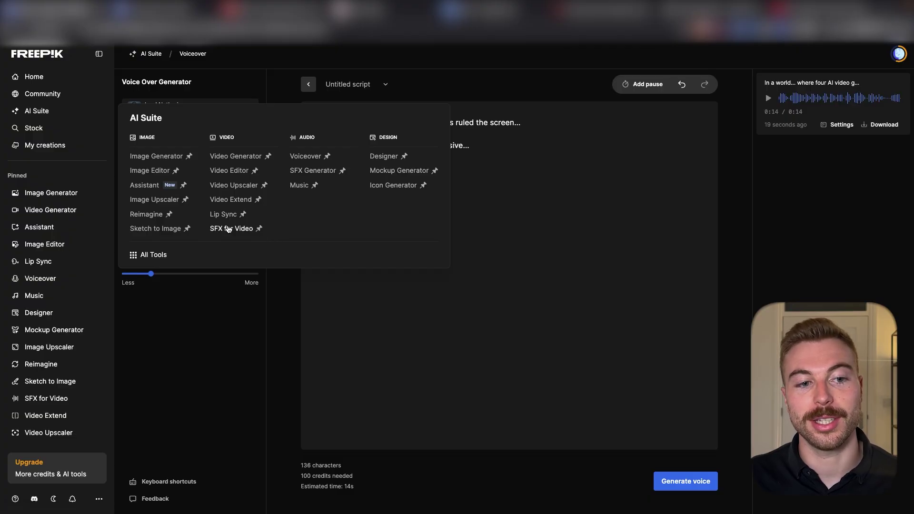
Step: Open the Royalty-free music library, browse its trending tunes, and return to its tab
click(300, 185)
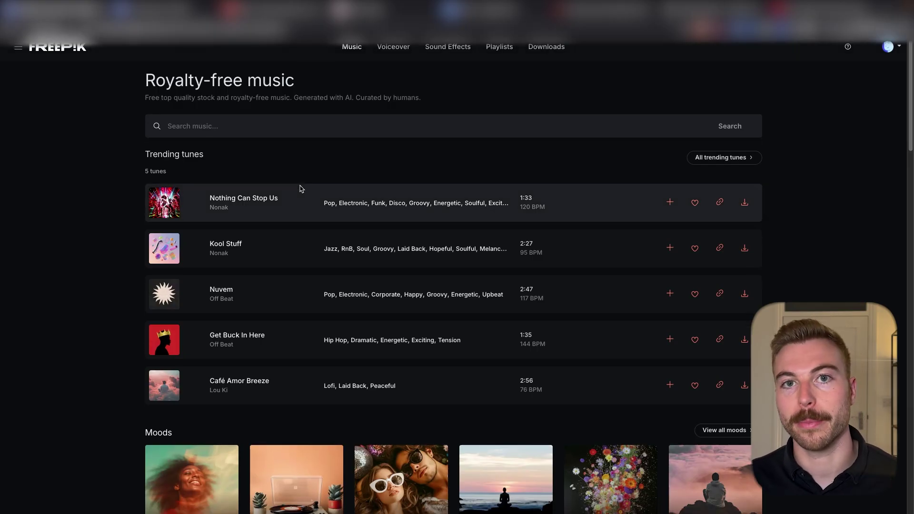
scroll(298, 172, down, 1)
drag(144, 70, 313, 74)
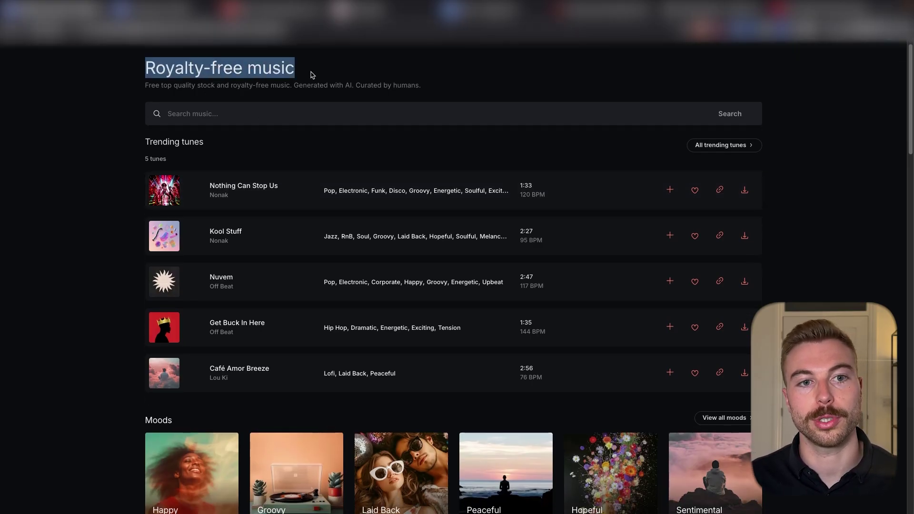
click(295, 119)
scroll(292, 134, down, 5)
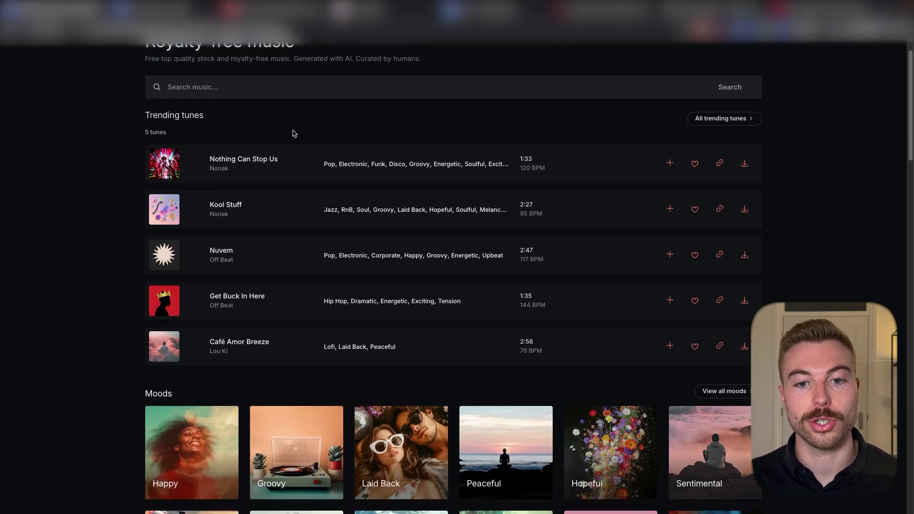
scroll(489, 293, down, 13)
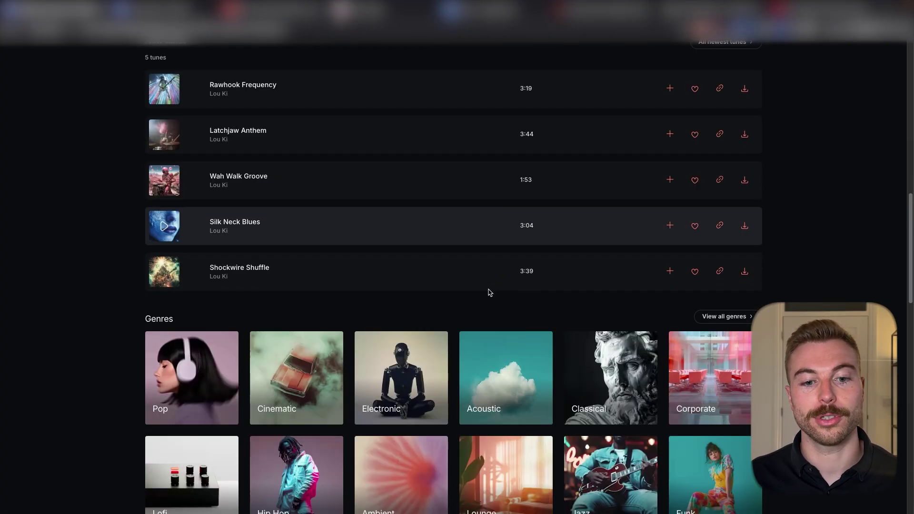
scroll(489, 293, down, 4)
scroll(489, 293, up, 17)
scroll(488, 294, up, 3)
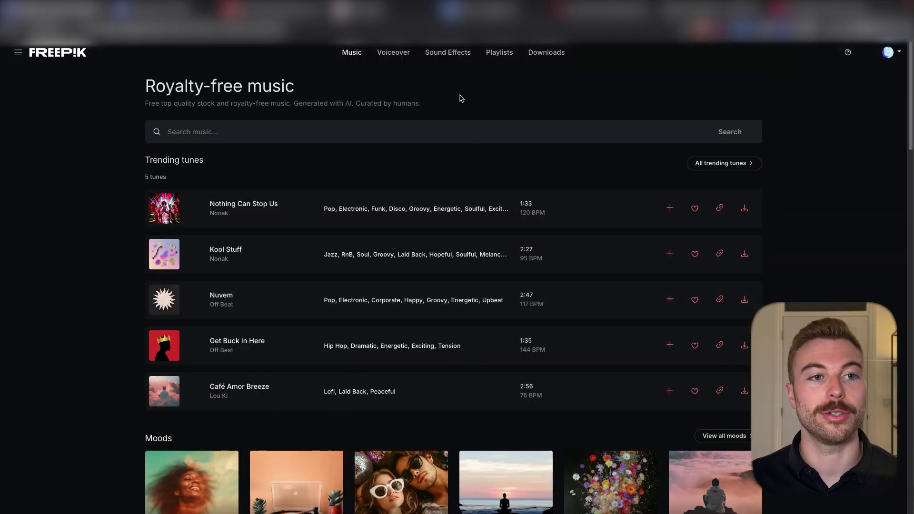
click(306, 29)
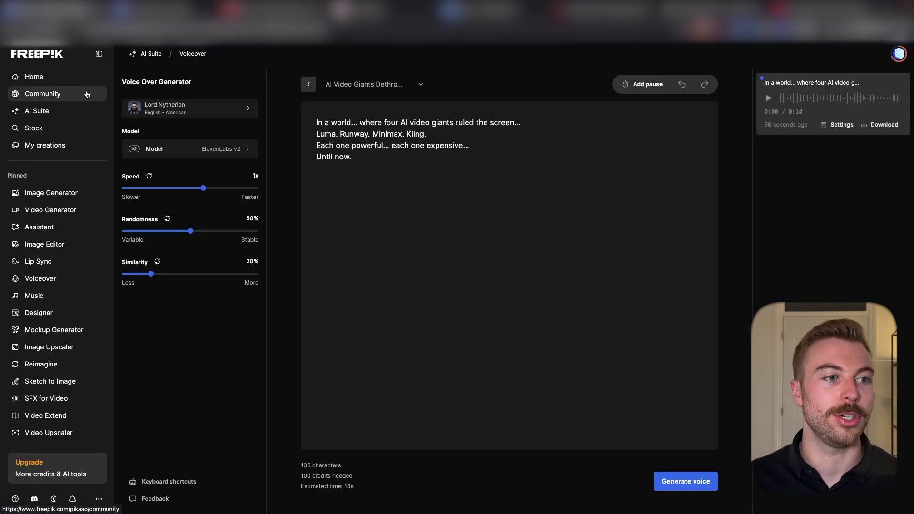
key(ctrl+shift+Tab)
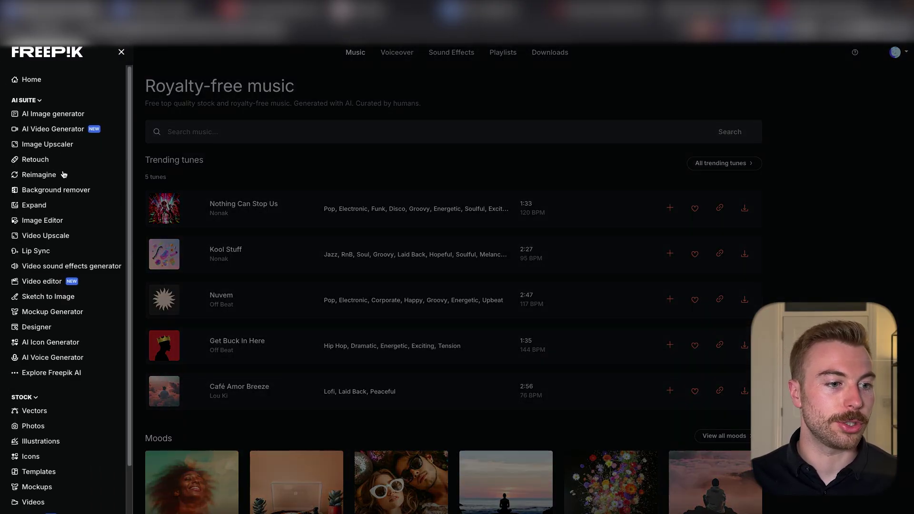
Step: Open the Mockup Generator and look through its Devices and Print mockup categories
click(60, 313)
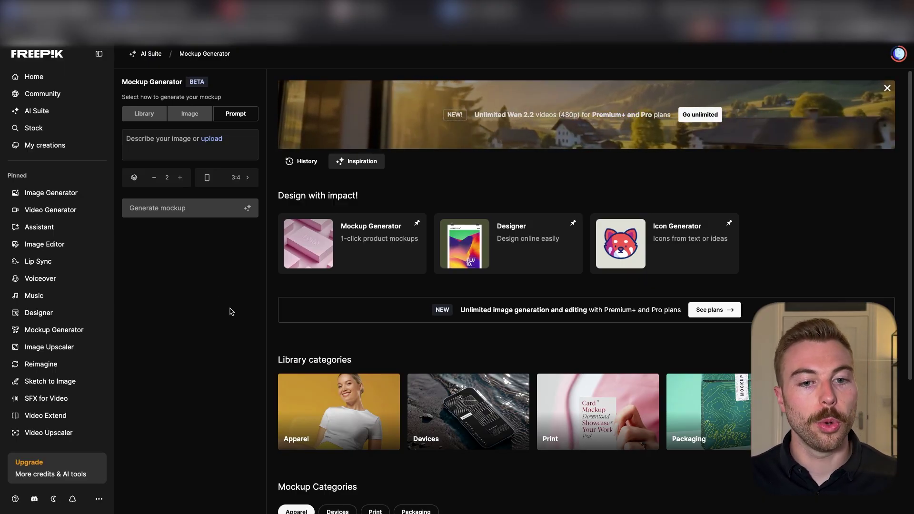
scroll(424, 367, down, 5)
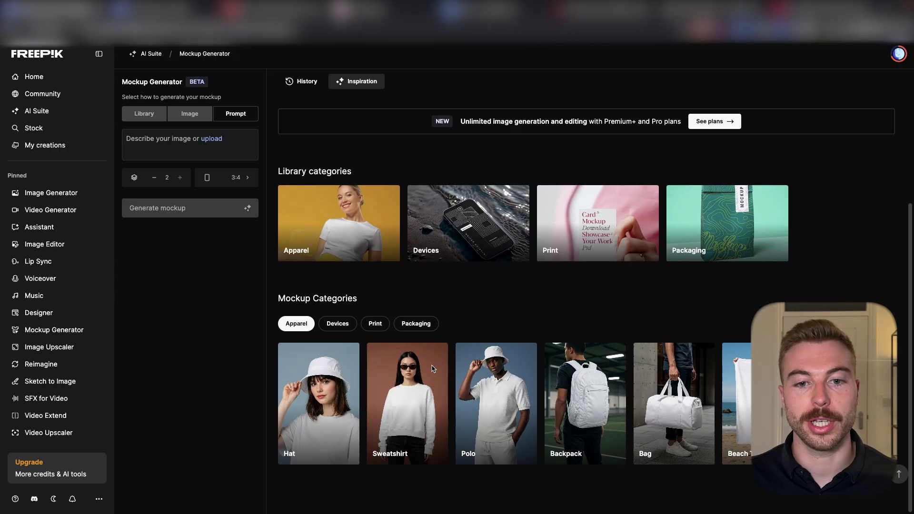
scroll(428, 362, up, 5)
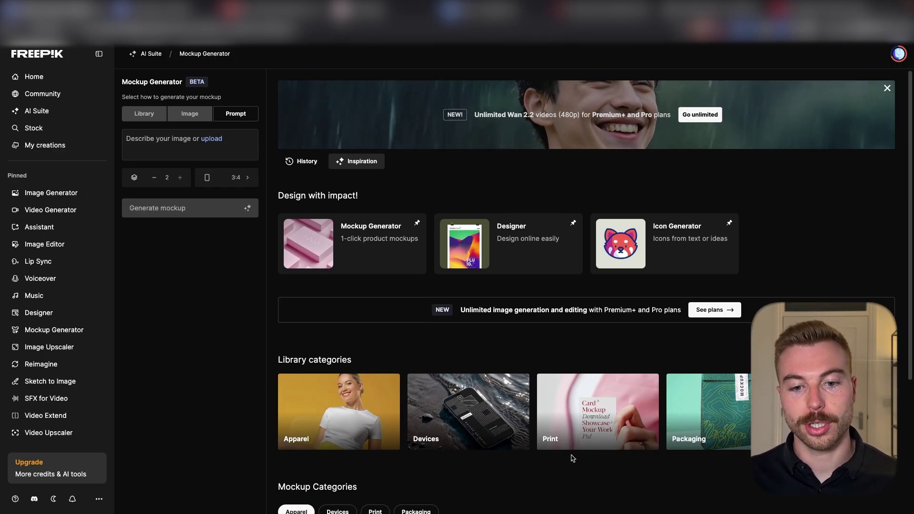
scroll(573, 459, down, 5)
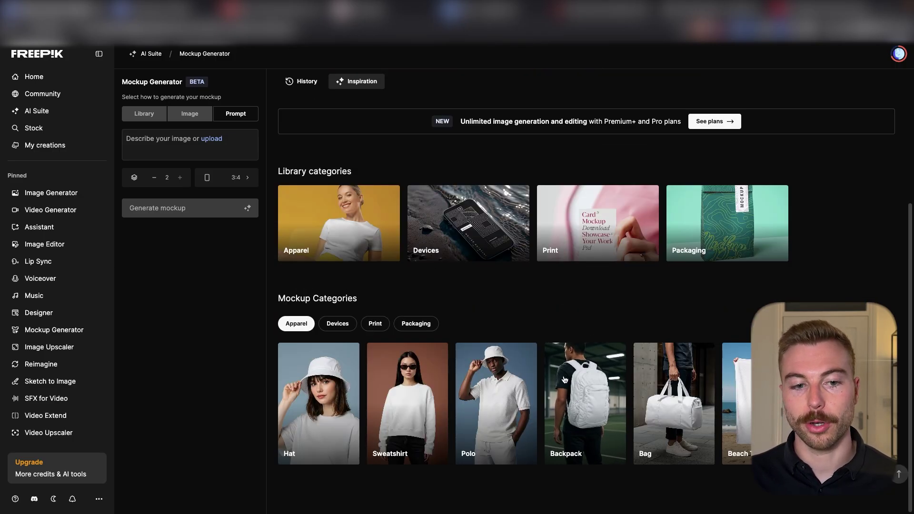
click(345, 326)
click(376, 328)
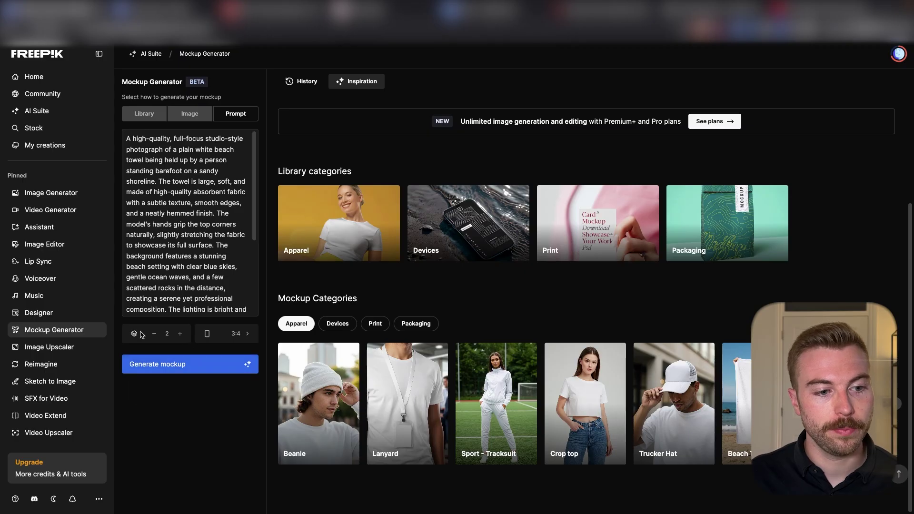
Step: Generate one 9:16 mockup of the plain white beach towel on a sandy beach
click(154, 334)
click(212, 337)
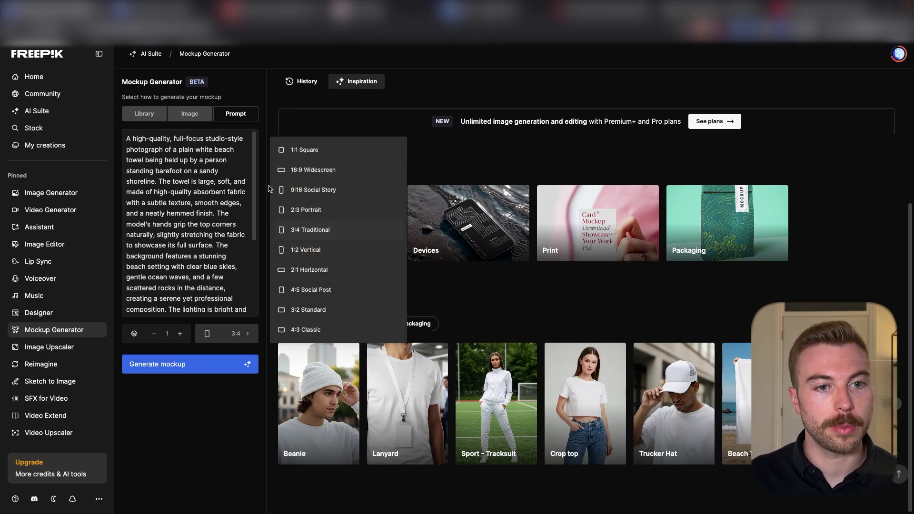
click(337, 190)
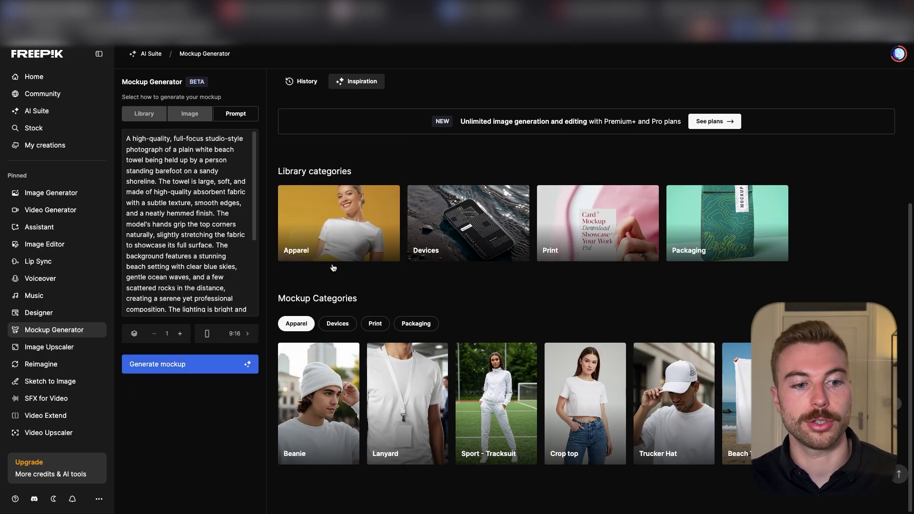
click(220, 363)
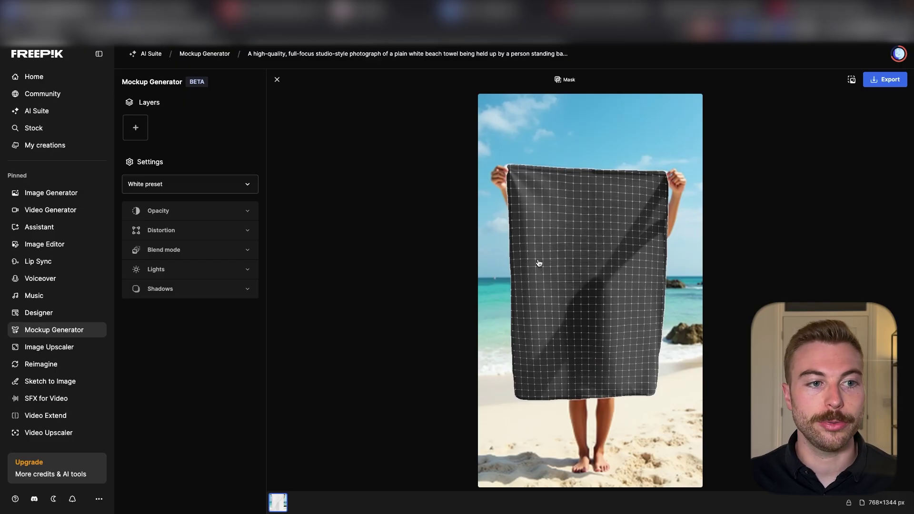
Step: Add the fluffy orange sun image from History as a layer, enlarged and centred on the towel
click(144, 124)
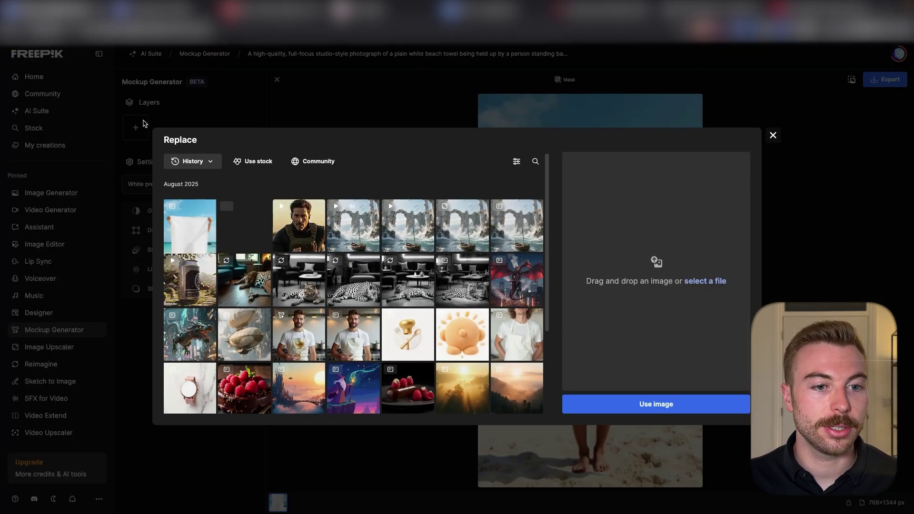
scroll(452, 365, down, 2)
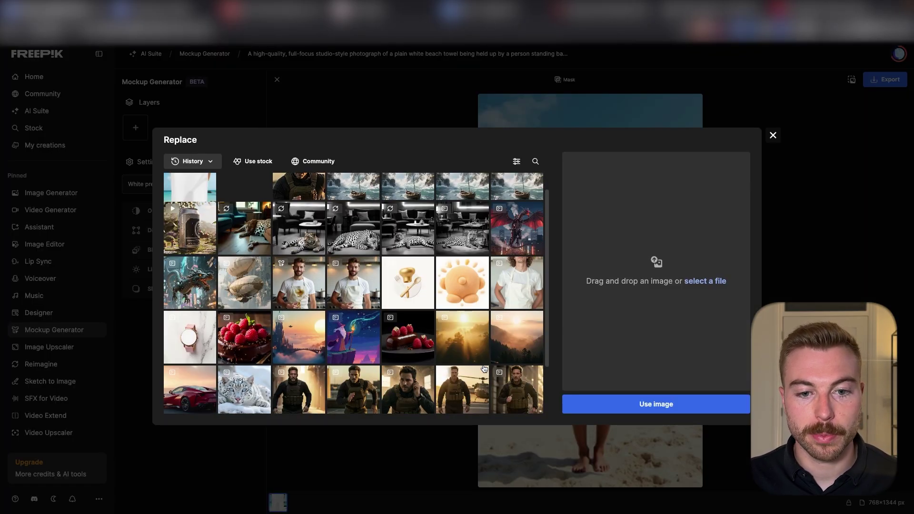
click(473, 286)
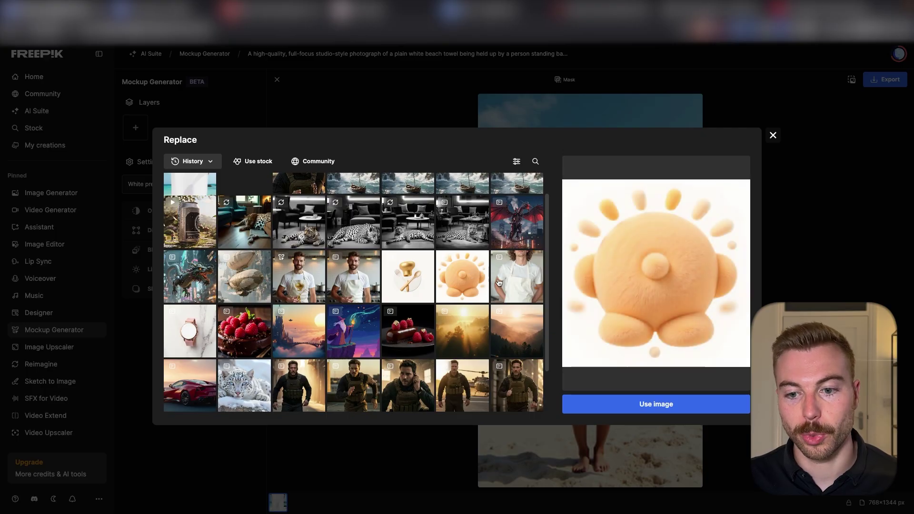
click(662, 404)
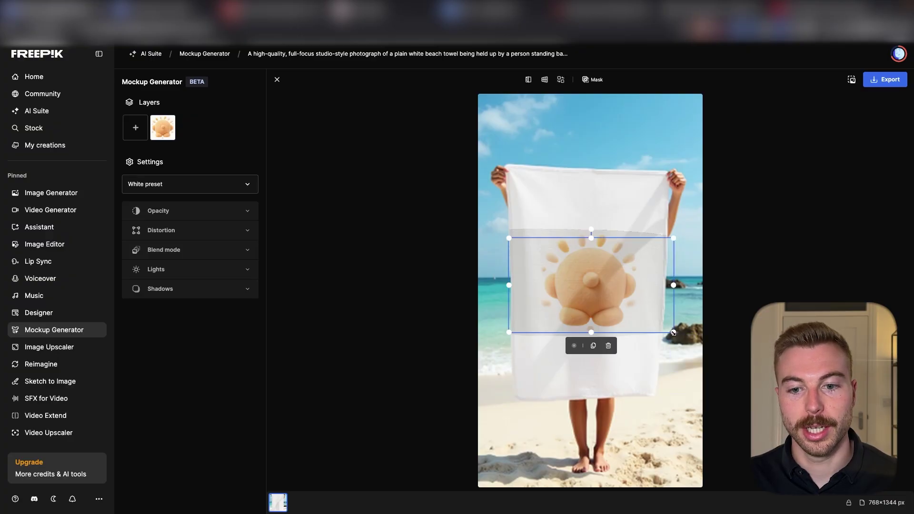
drag(673, 331, 720, 414)
drag(633, 372, 598, 321)
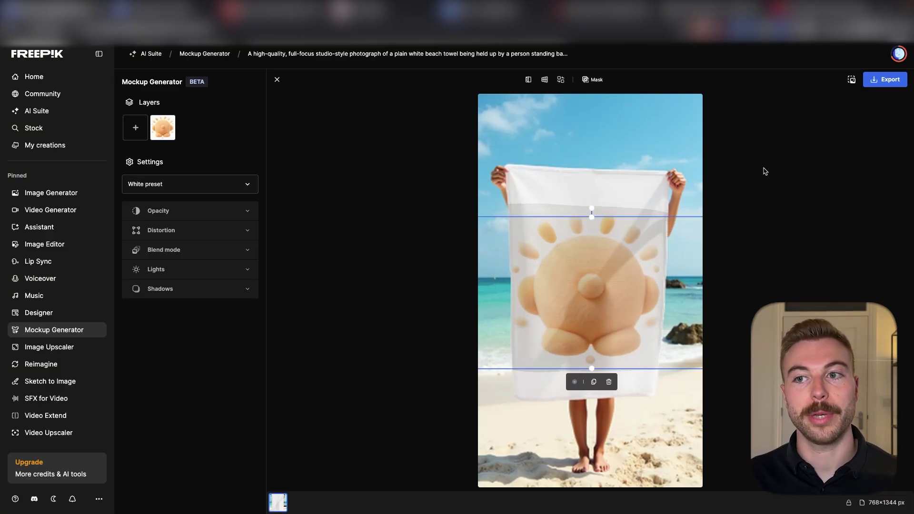